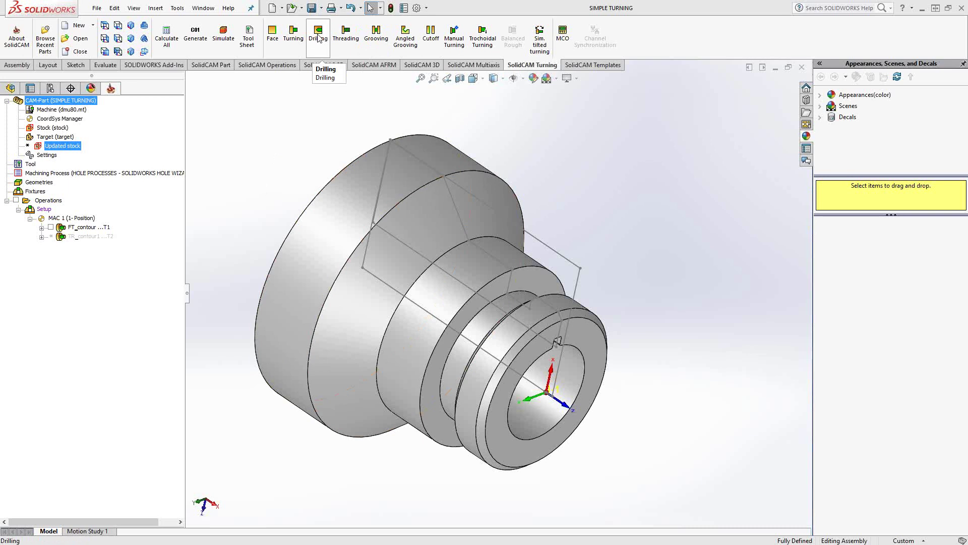
Add a turning Drilling operation after the FT_contour operation and assign it tool 430, the 1 inch drill.
right_click(88, 231)
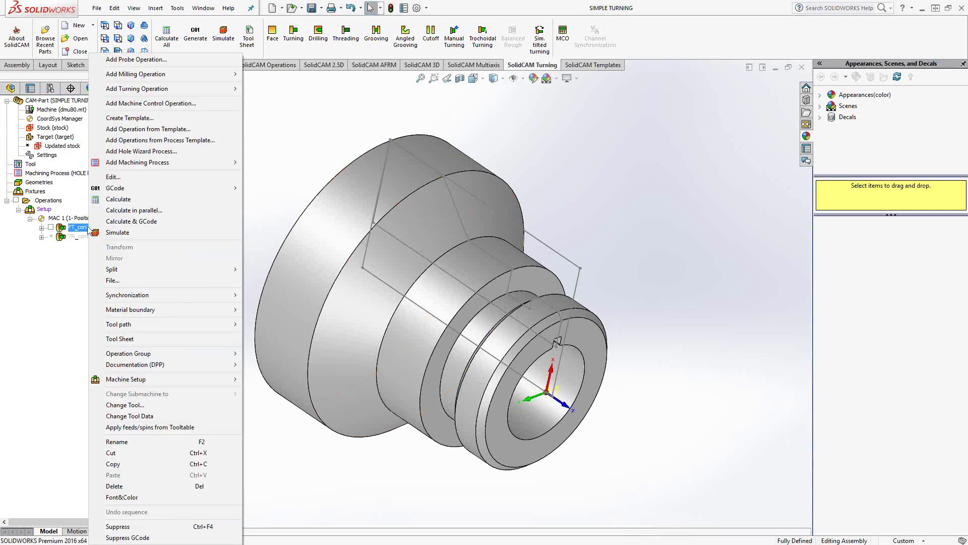
mouse_move(169, 91)
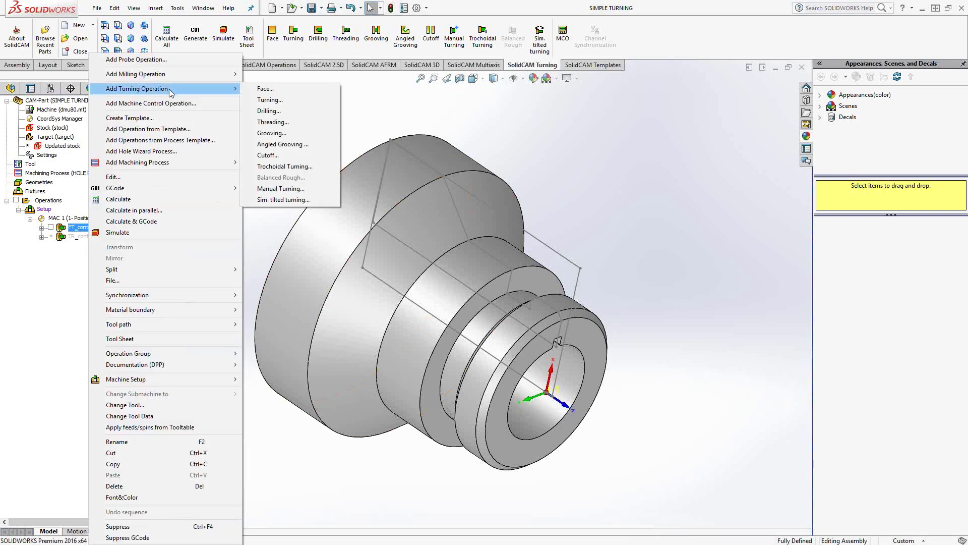
left_click(272, 111)
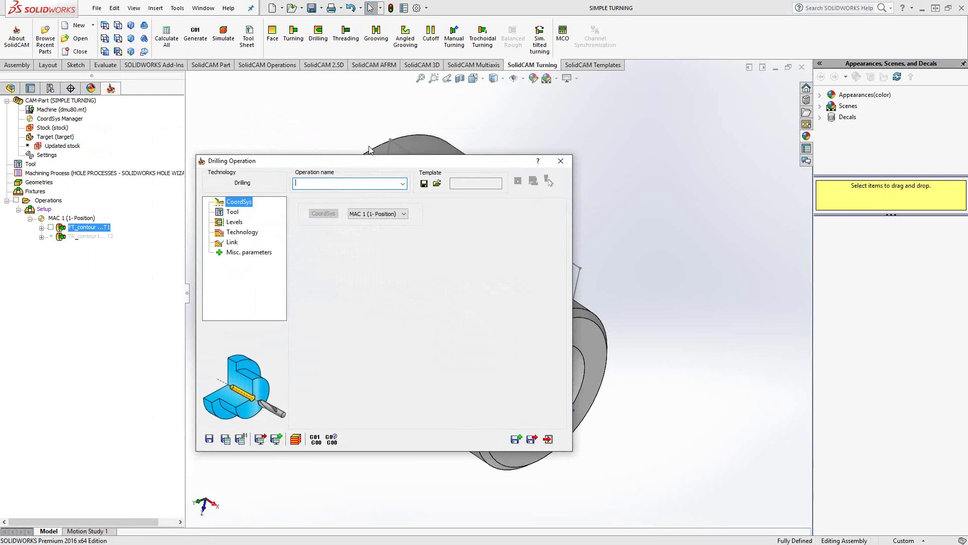
left_click(233, 214)
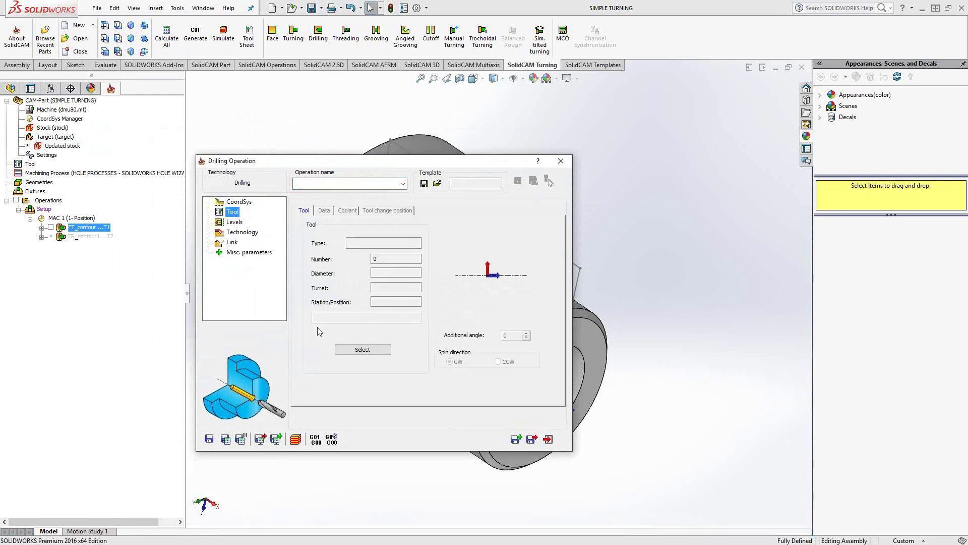
left_click(356, 352)
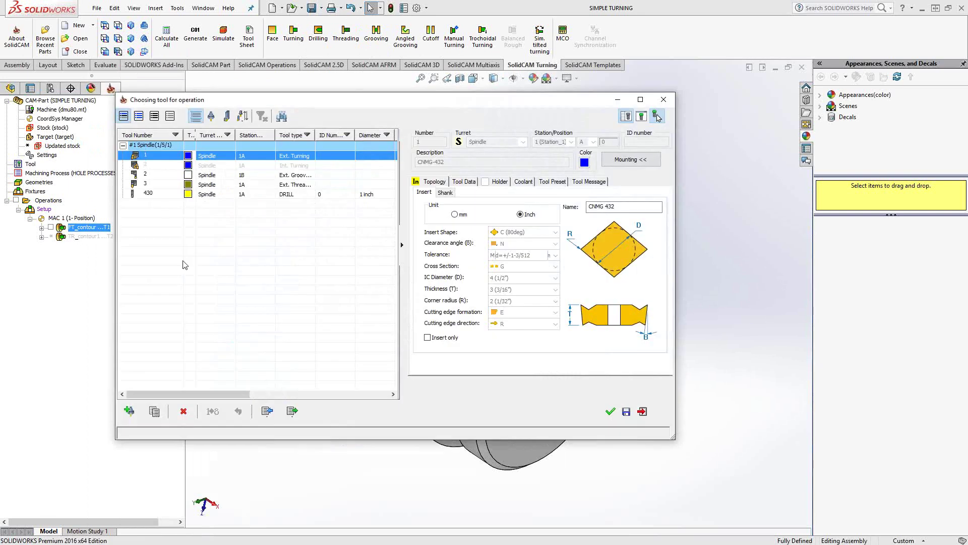
left_click(156, 195)
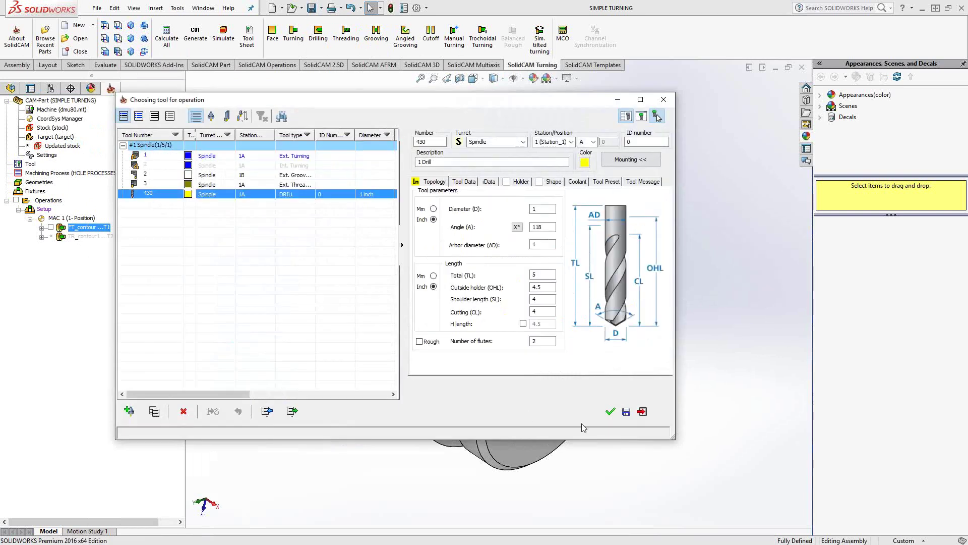
left_click(611, 411)
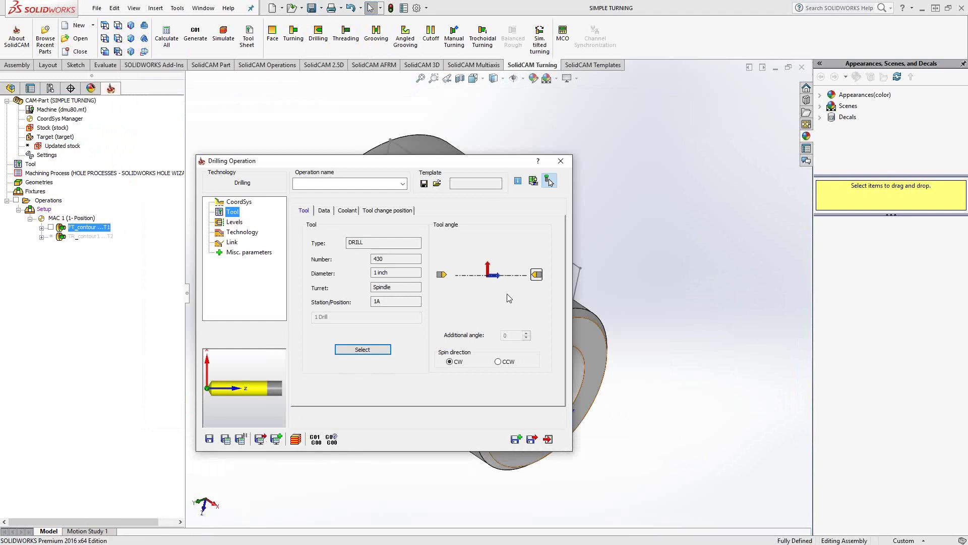
Review the safety distance and define the drill start position on the part's front annular face.
left_click(233, 222)
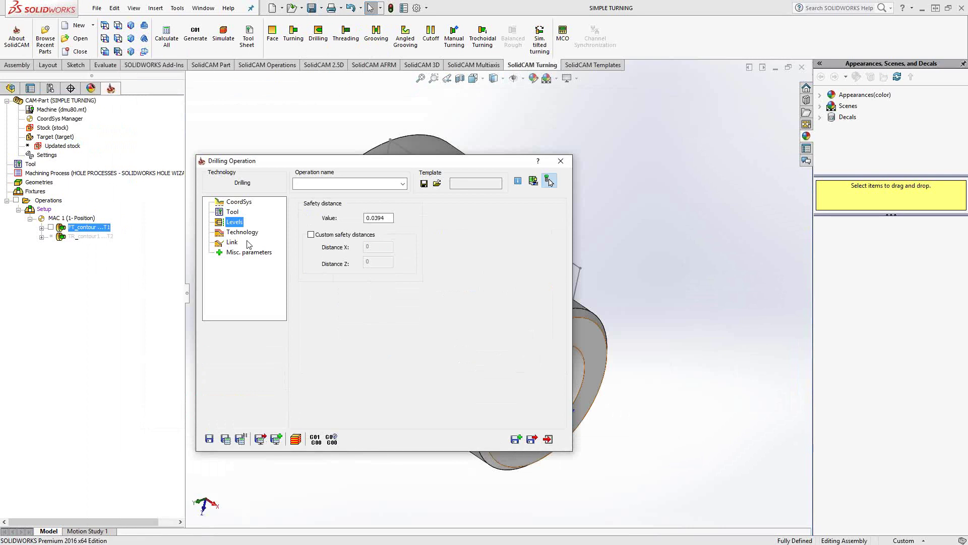
left_click(387, 217)
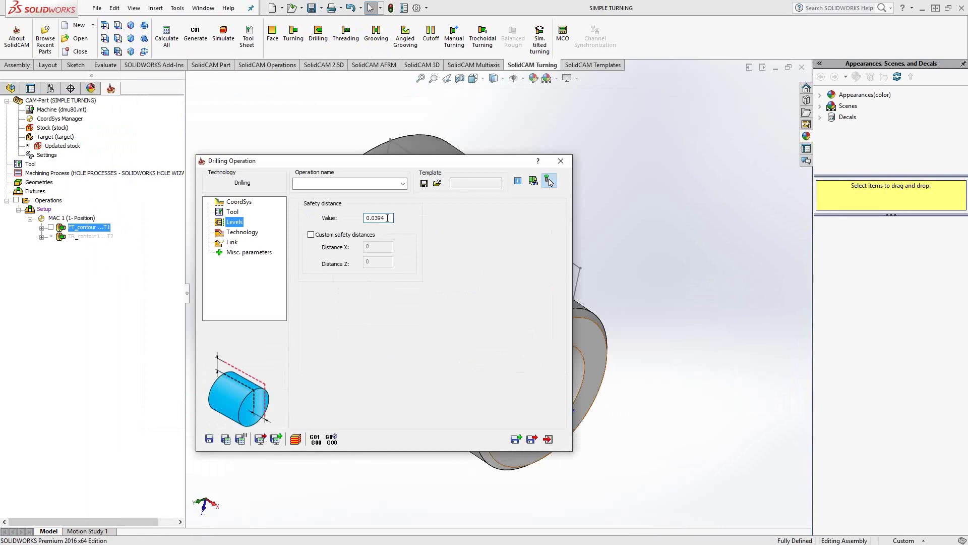
left_click(237, 233)
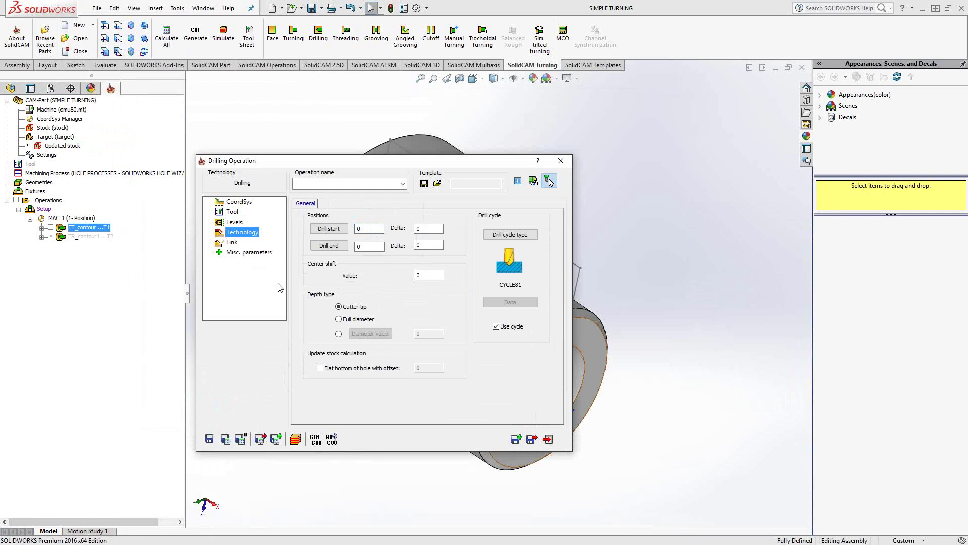
left_click(332, 231)
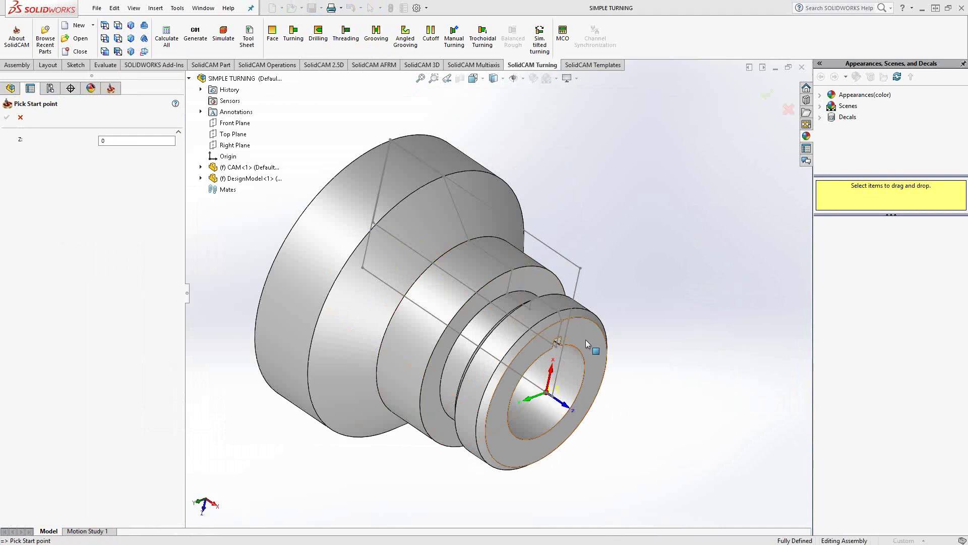
left_click(586, 341)
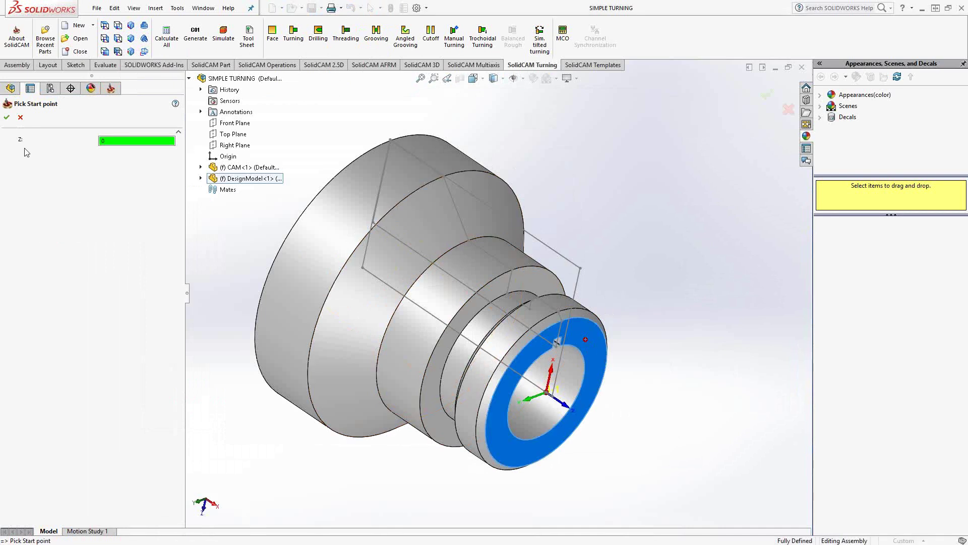
left_click(7, 117)
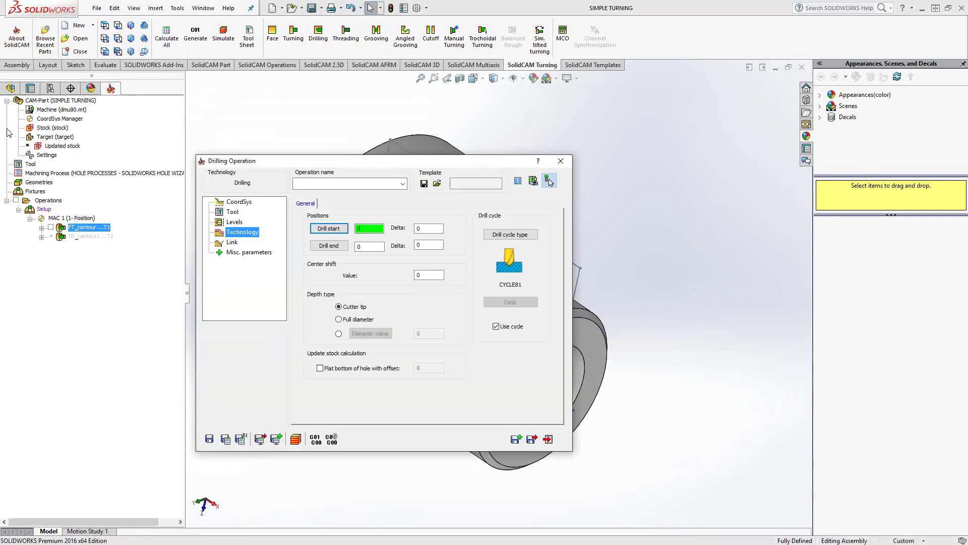
Define the drill end position on the back face of the part's large-diameter end.
left_click(340, 247)
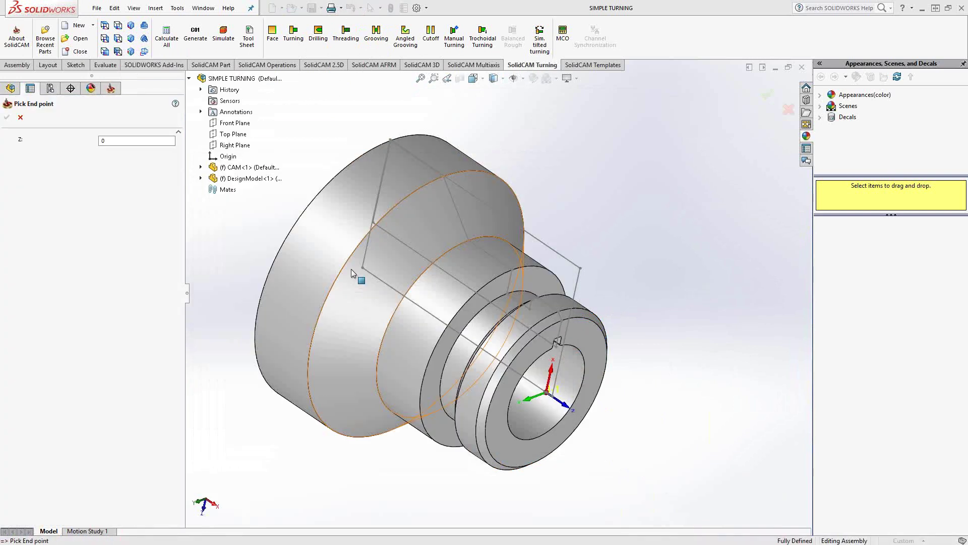
middle_click_drag(351, 268, 210, 291)
left_click(210, 292)
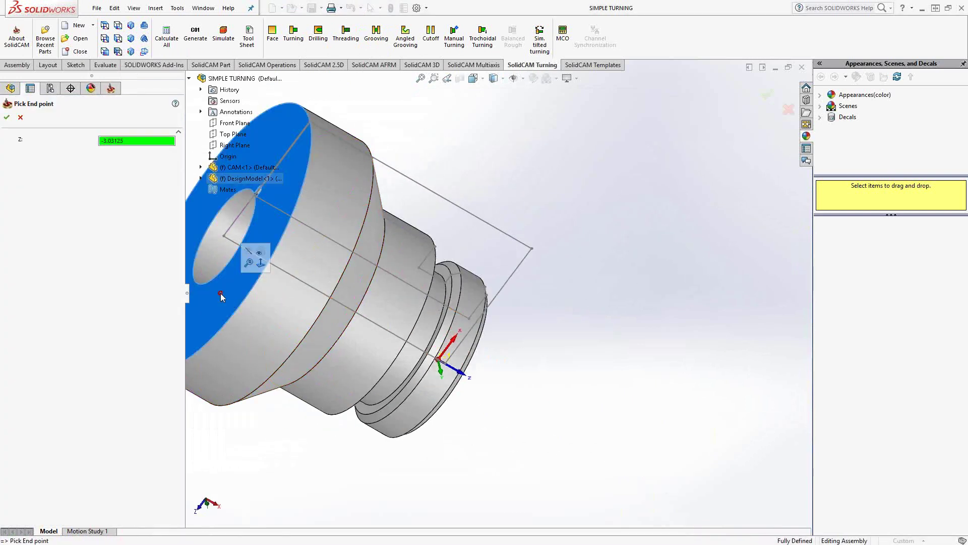
left_click(7, 117)
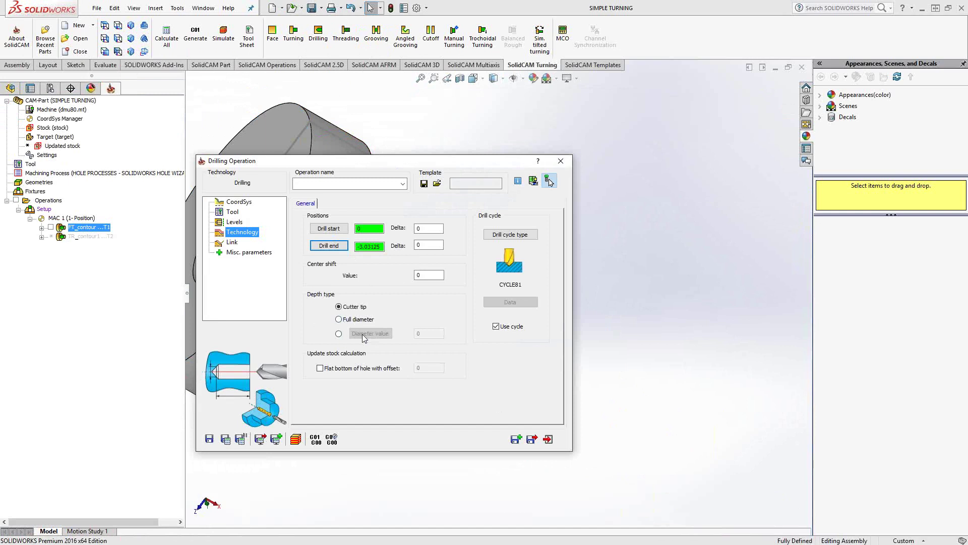
Set the depth type to Full diameter and the drill cycle to CYCLE83, keeping its default drill options.
left_click(339, 321)
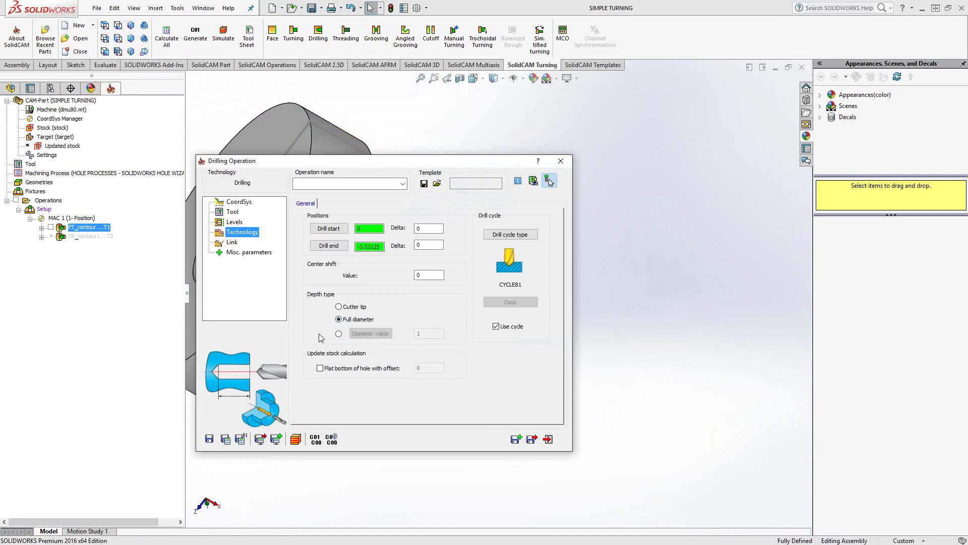
left_click(508, 235)
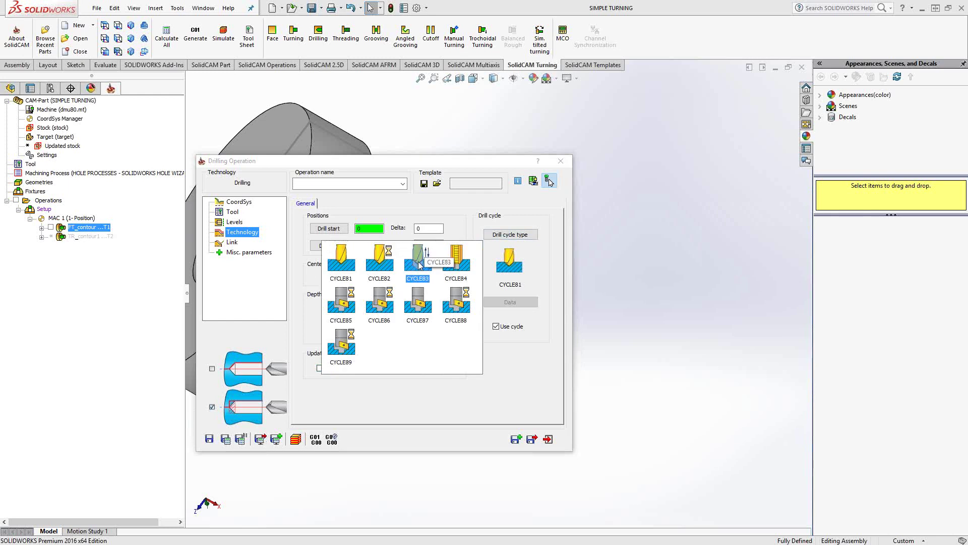
left_click(419, 263)
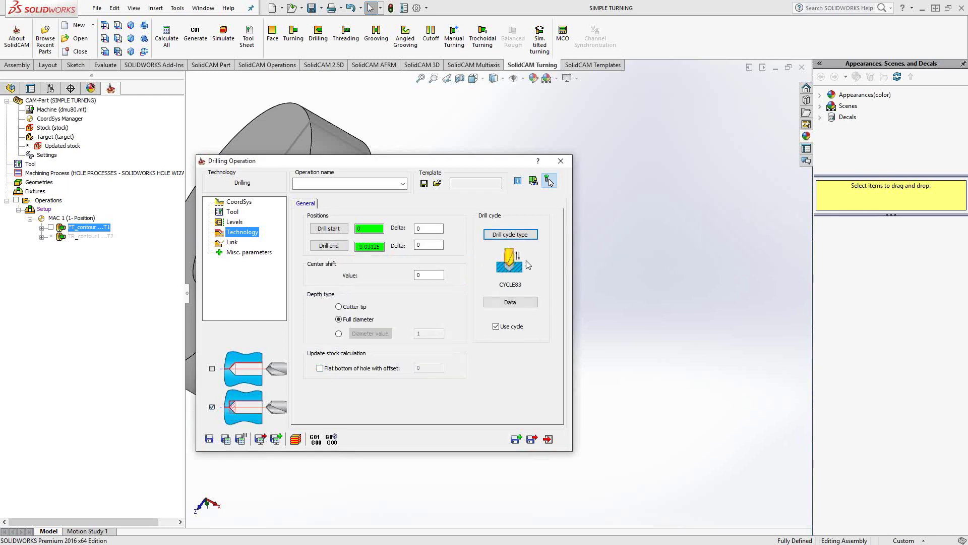
left_click(519, 303)
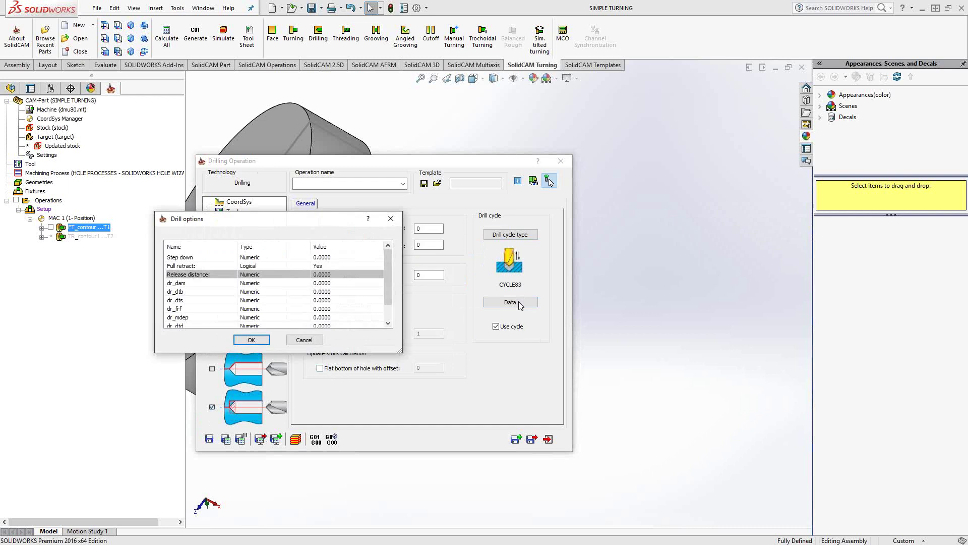
left_click(304, 340)
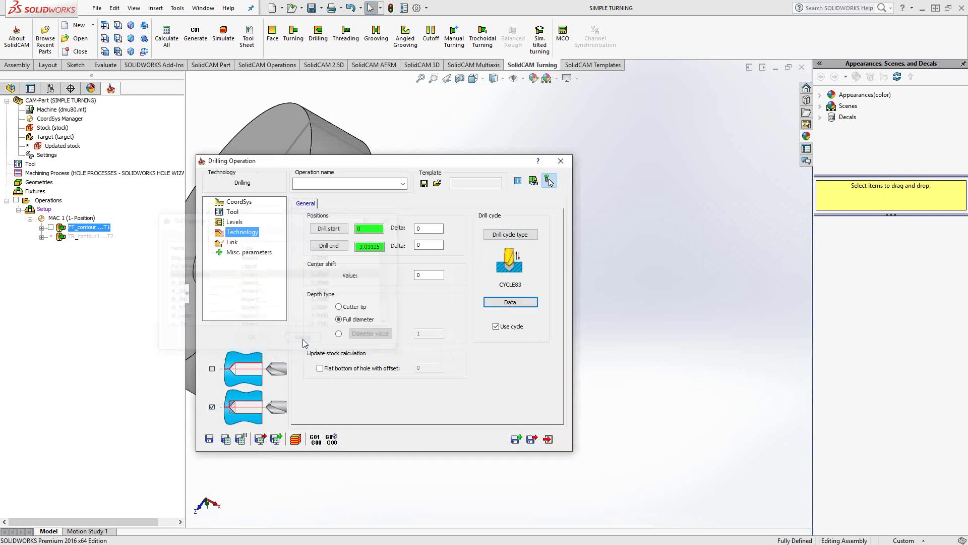
Save and calculate the drilling operation and preview the drill against the model.
left_click(226, 439)
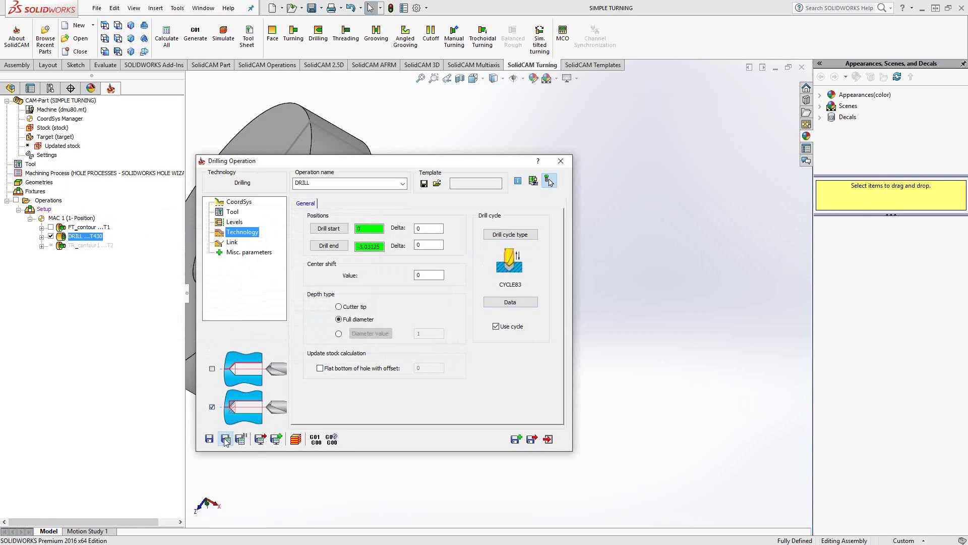
left_click(548, 439)
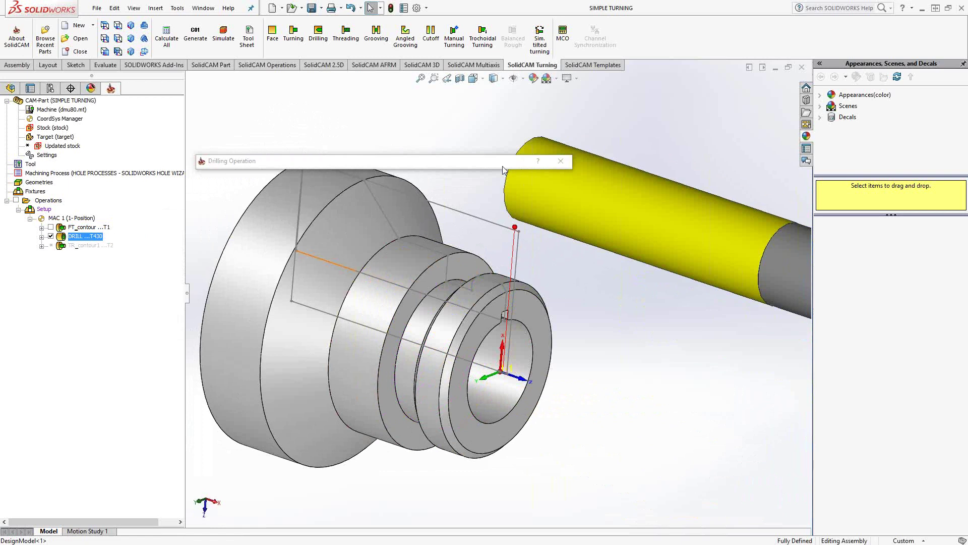
mouse_move(503, 166)
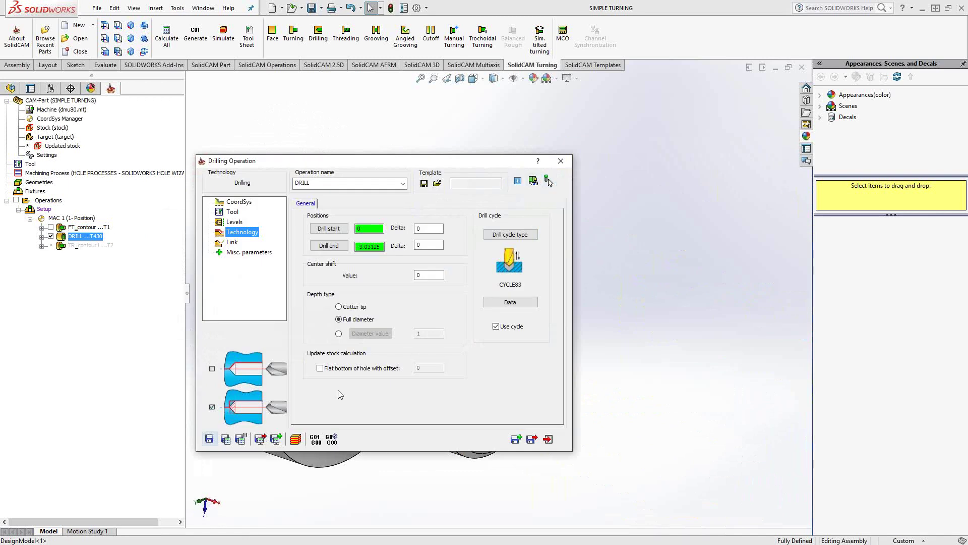
Run the Turning simulation of the drilling operation with material display, and close the simulation and operation.
left_click(296, 439)
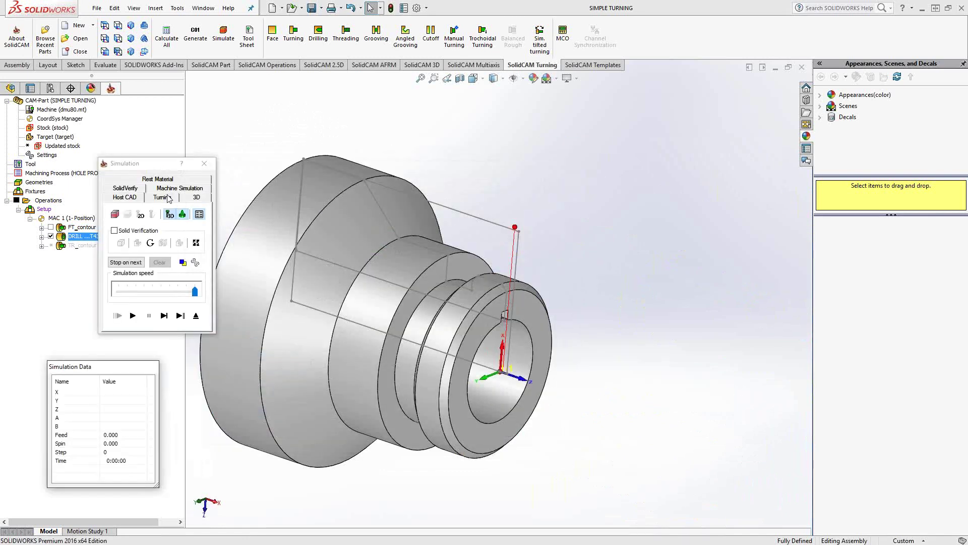
left_click(168, 198)
scroll(432, 281, "up", 3)
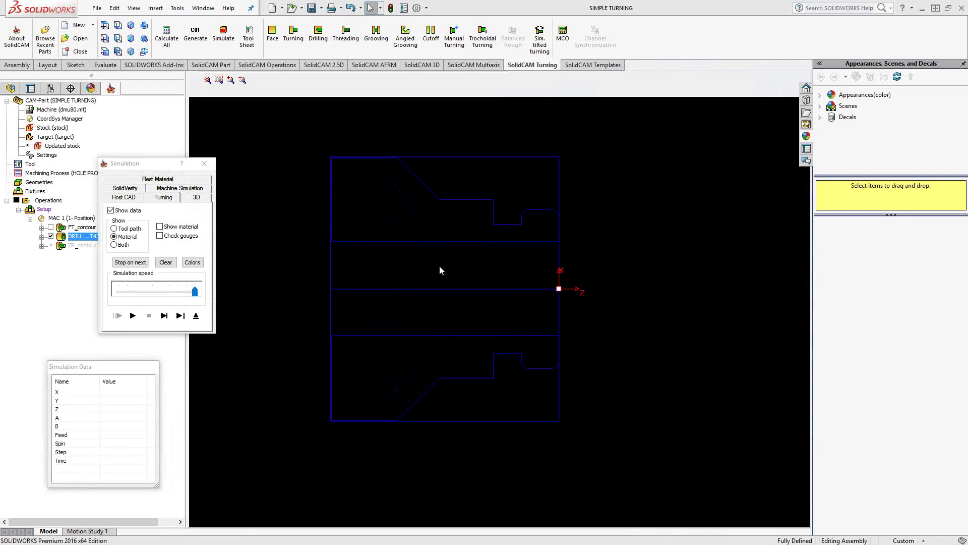
left_click(195, 291)
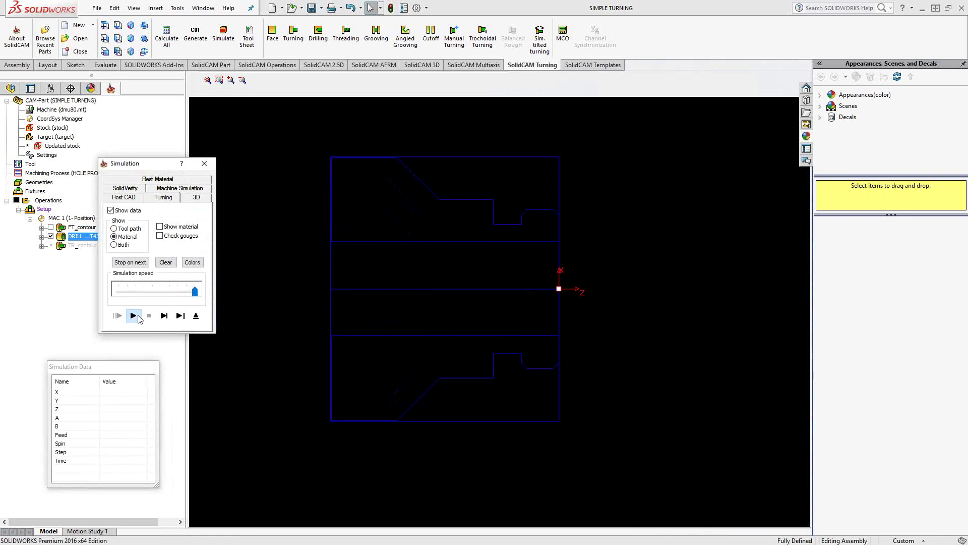
left_click(134, 316)
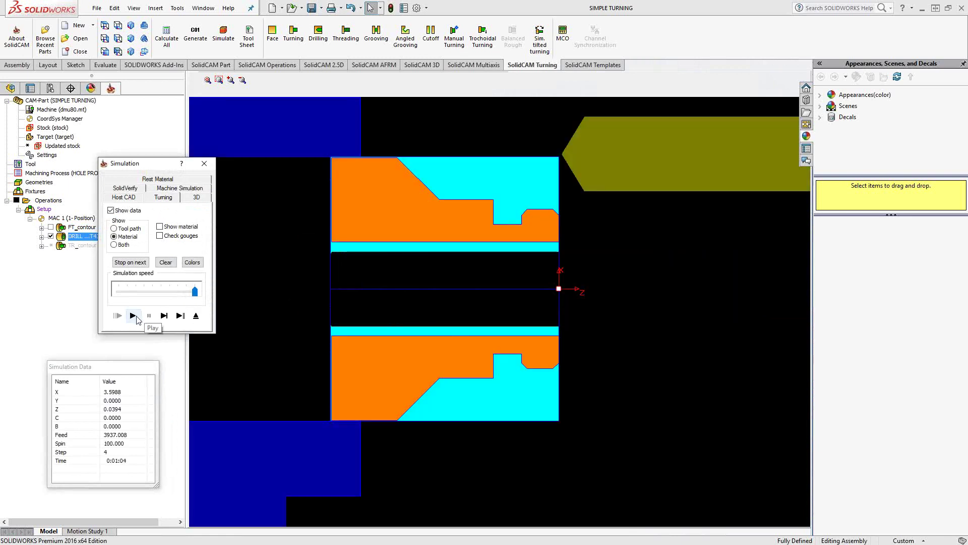
left_click(196, 316)
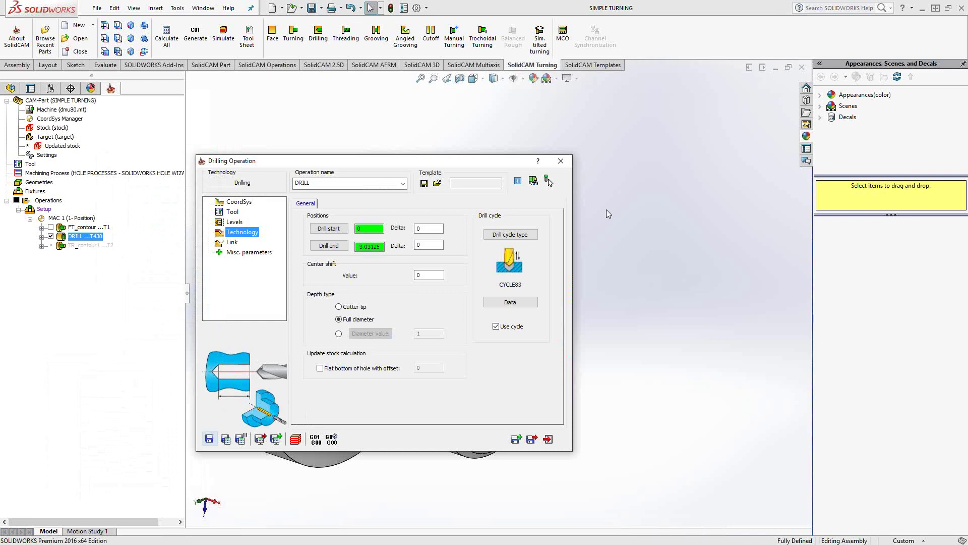
left_click(561, 161)
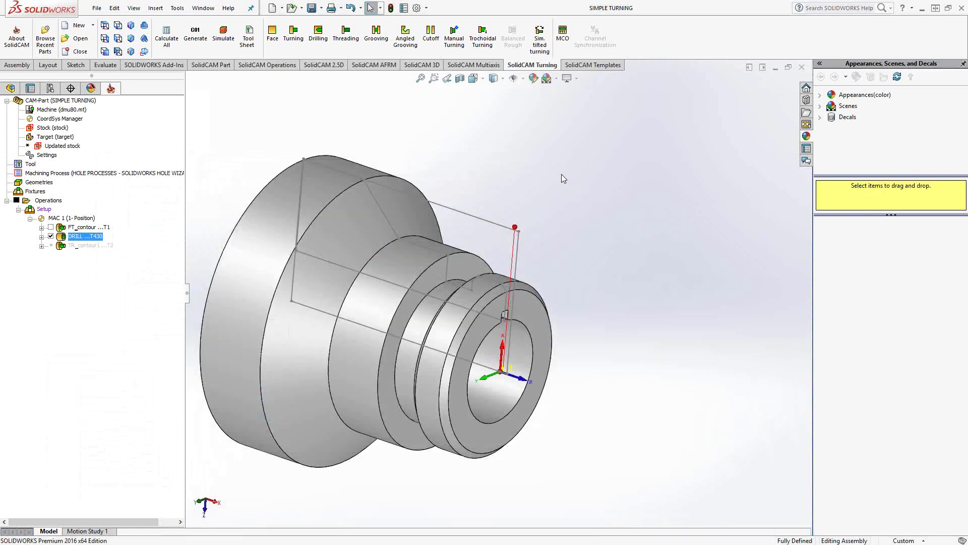
Hide the tool path of the turning DRILL operation and suppress the operation.
left_click(51, 236)
right_click(78, 236)
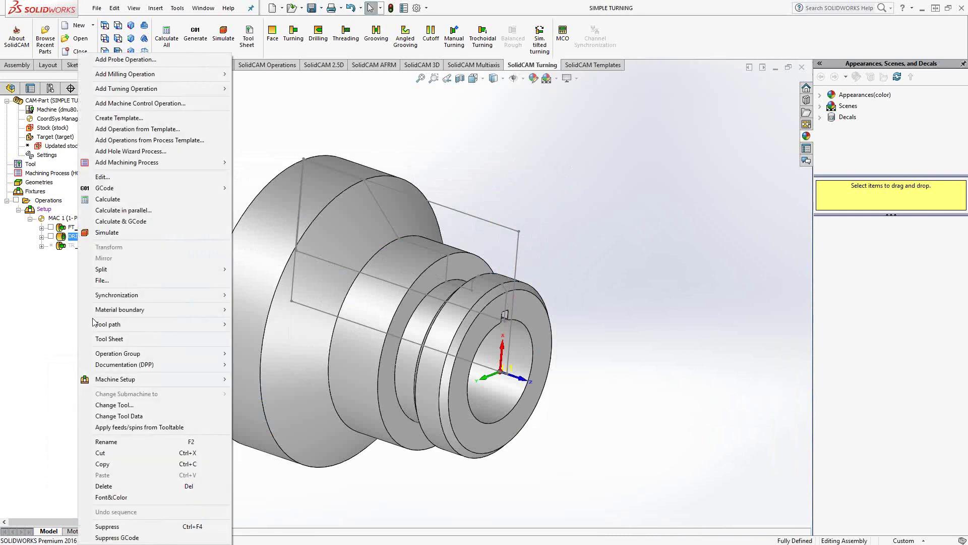
left_click(114, 528)
Add a milling Drilling operation following the suppressed DRILL operation and define its drill geometry from the part's front ring face.
right_click(82, 237)
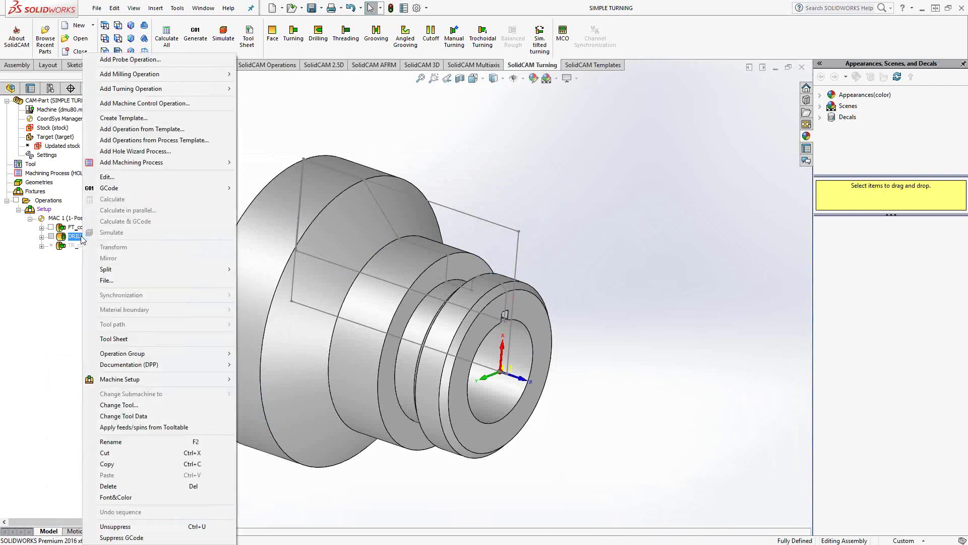
mouse_move(182, 77)
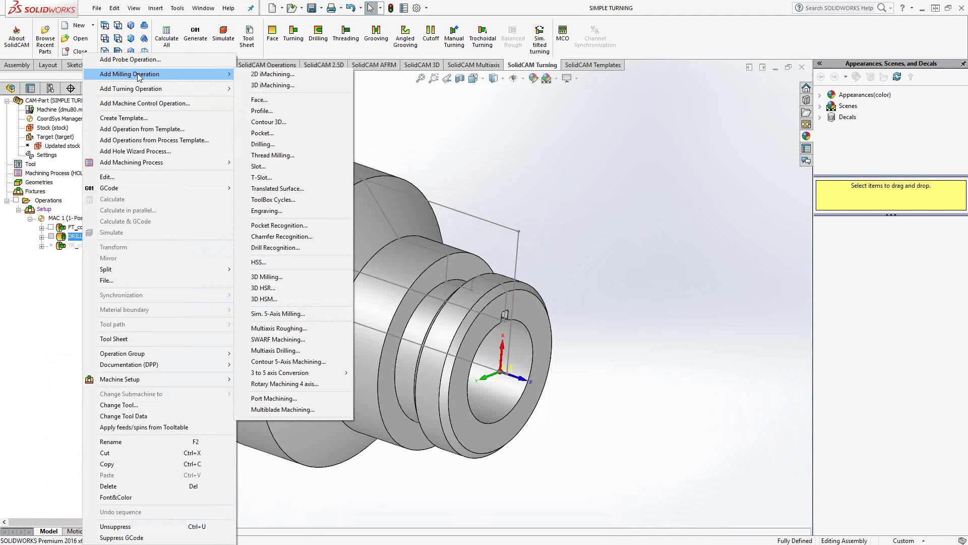
left_click(273, 144)
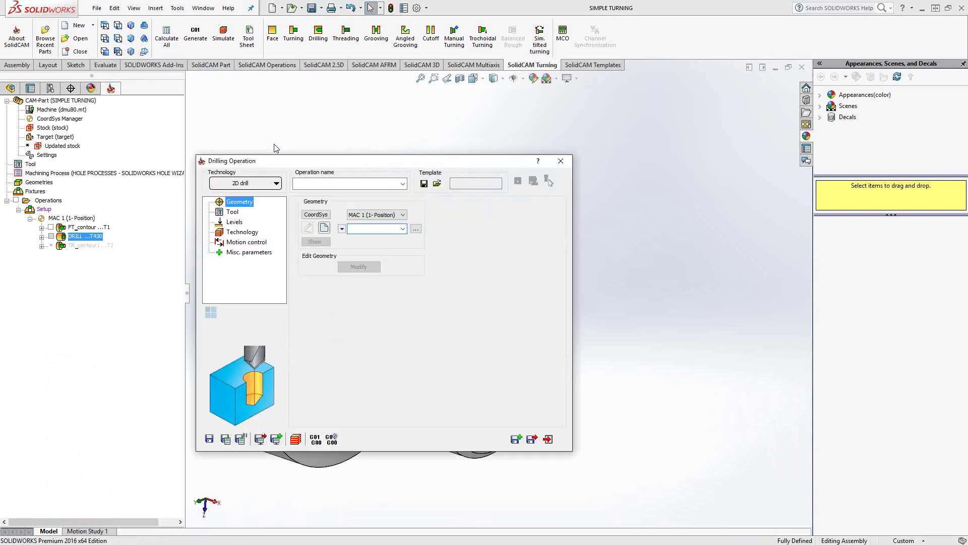
left_click(324, 228)
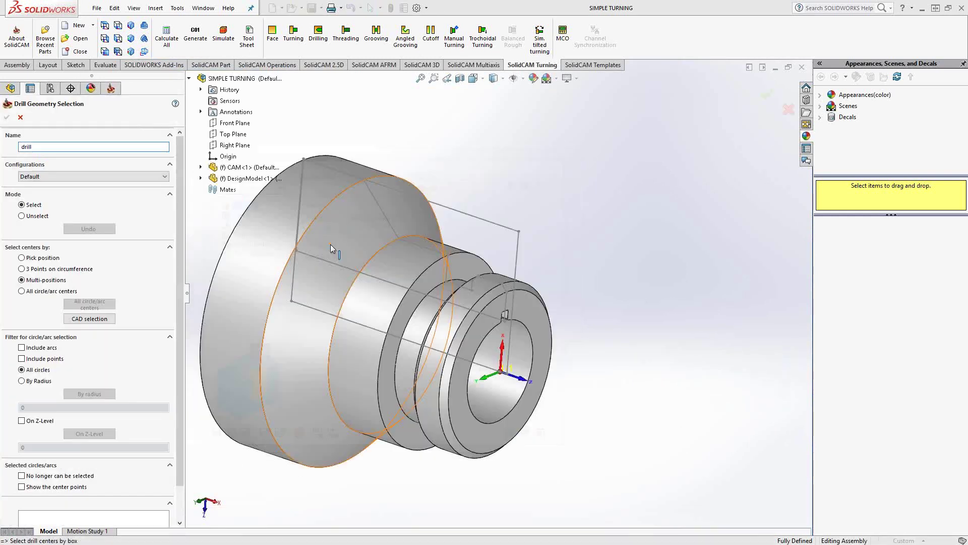
left_click(540, 330)
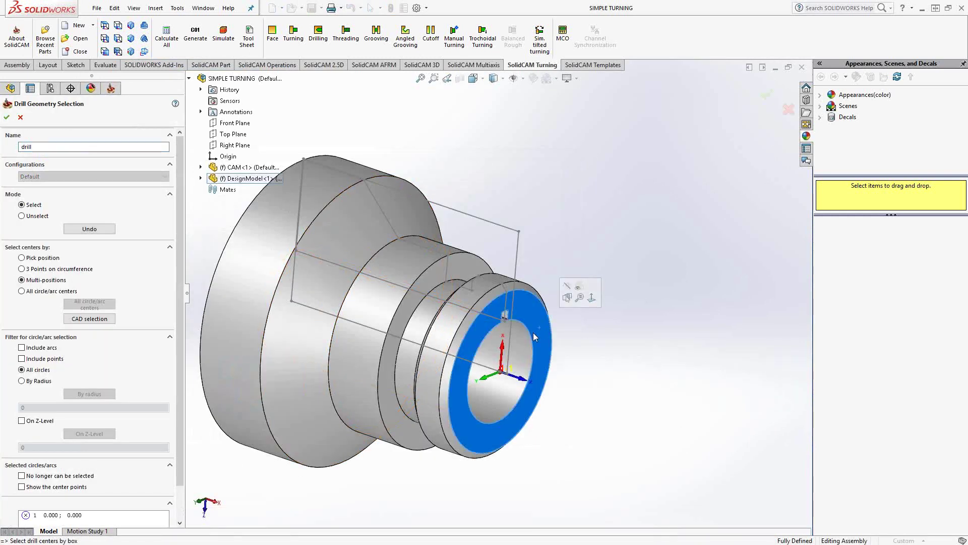
left_click(6, 118)
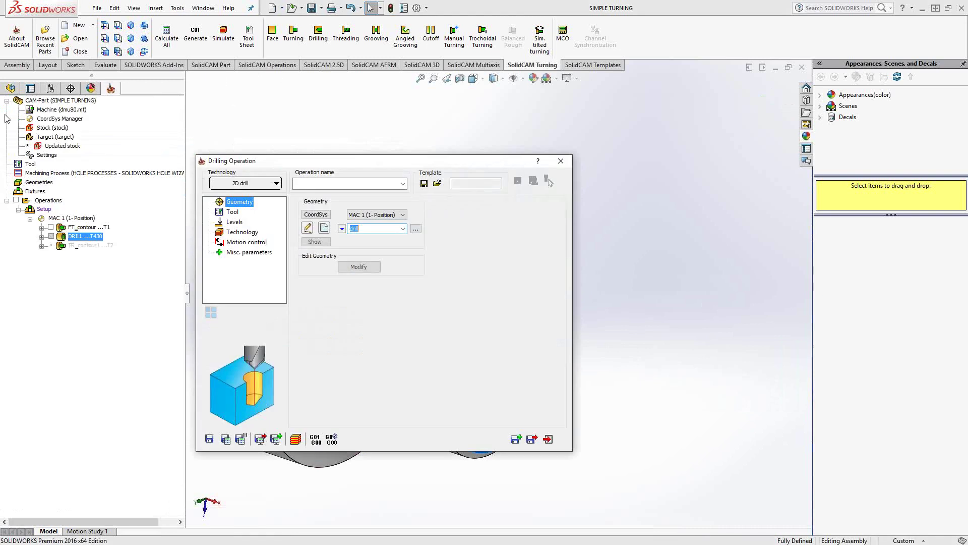
Assign the existing 1 inch drill, tool number 430, to the operation and preview the tool against the model.
left_click(233, 212)
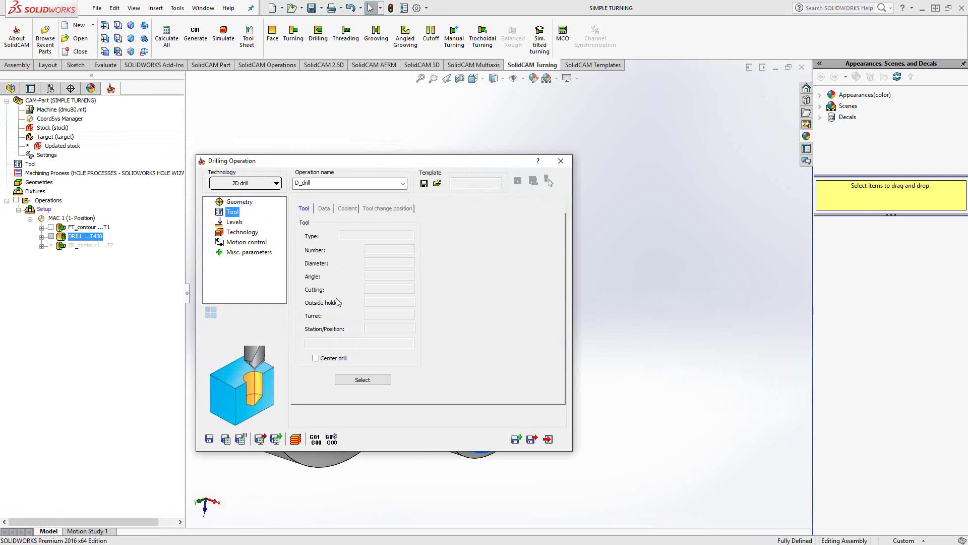
left_click(381, 379)
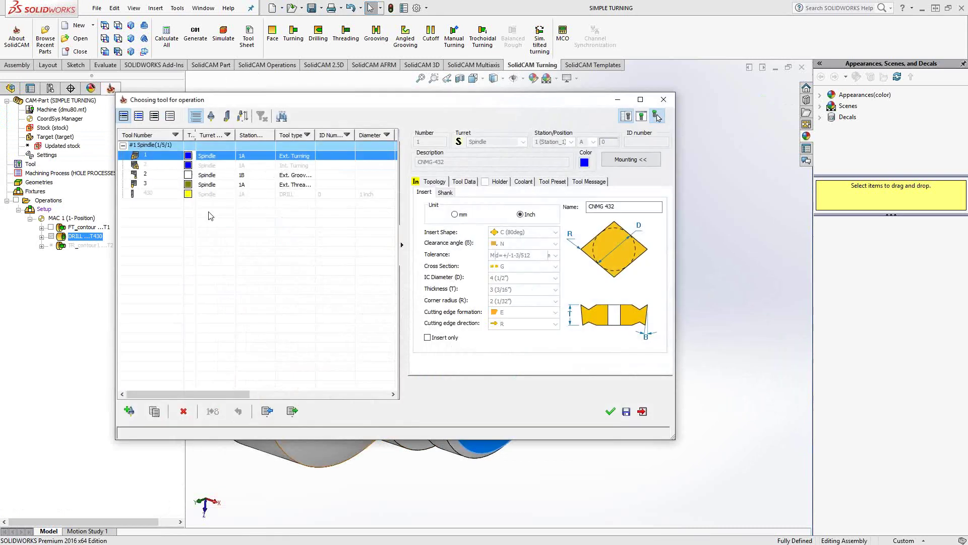
left_click(609, 412)
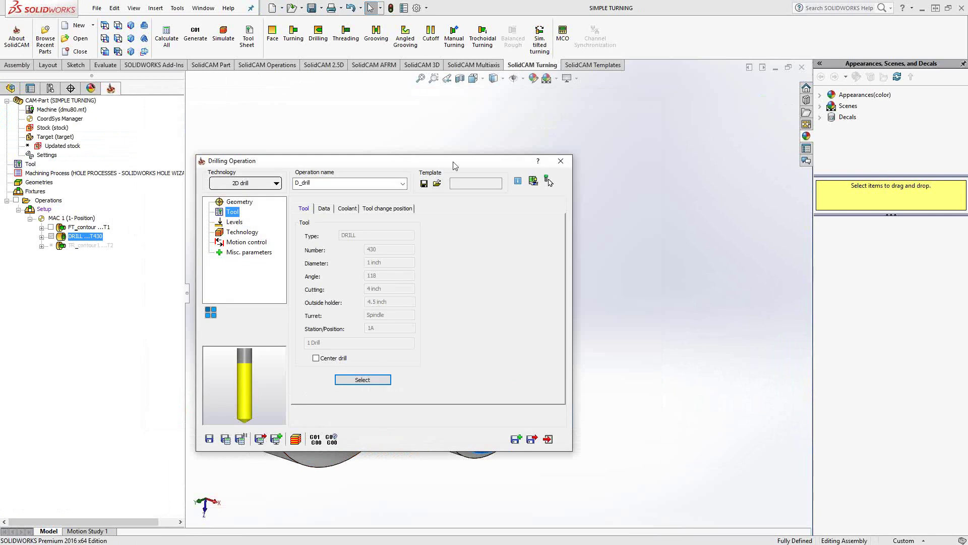
left_click_drag(454, 162, 336, 98)
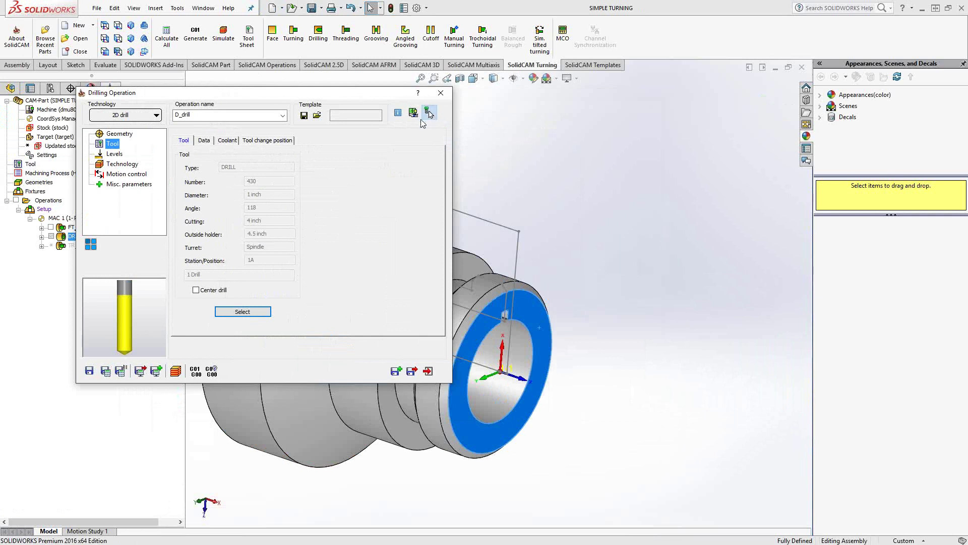
left_click(428, 113)
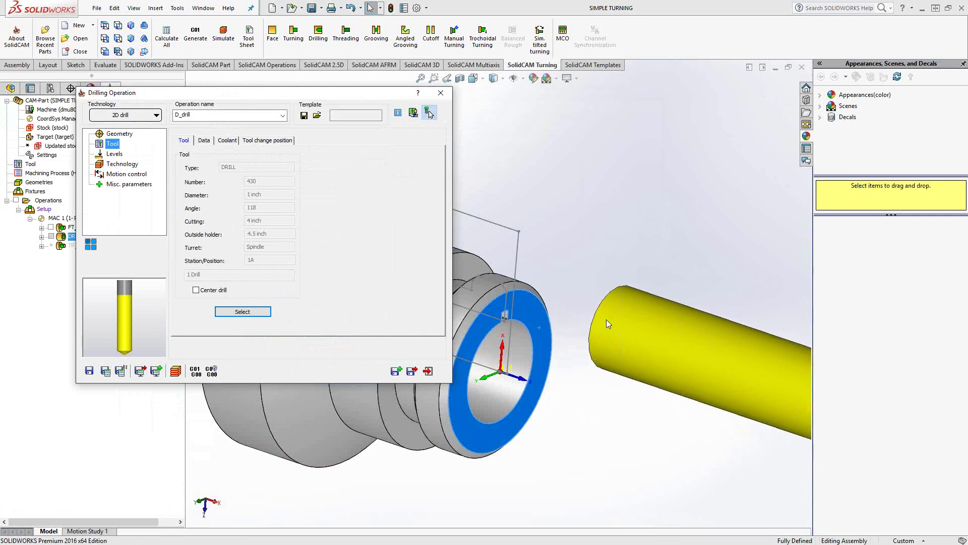
left_click(428, 114)
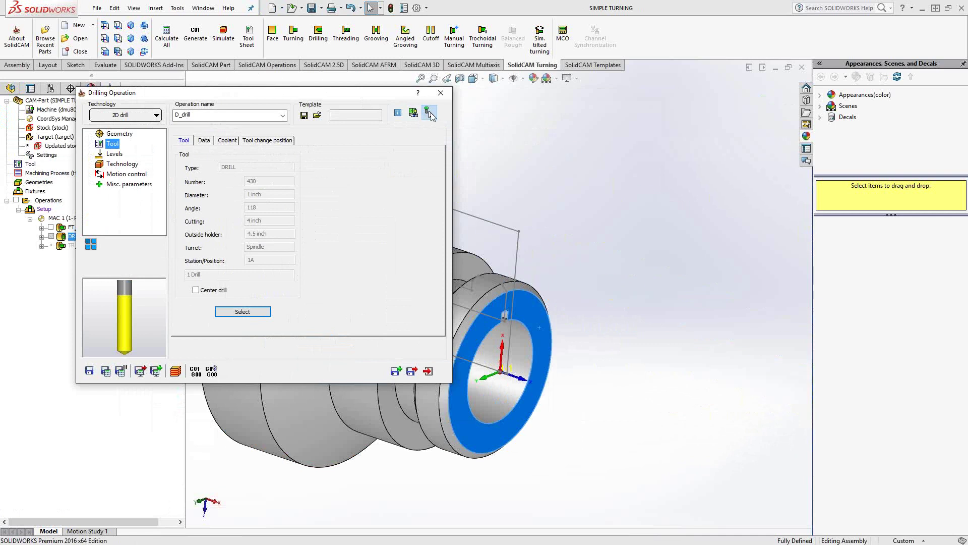
Pick the upper level on the front face and the drill depth on the part's back face, with Full diameter as the depth type.
left_click(115, 154)
left_click(221, 210)
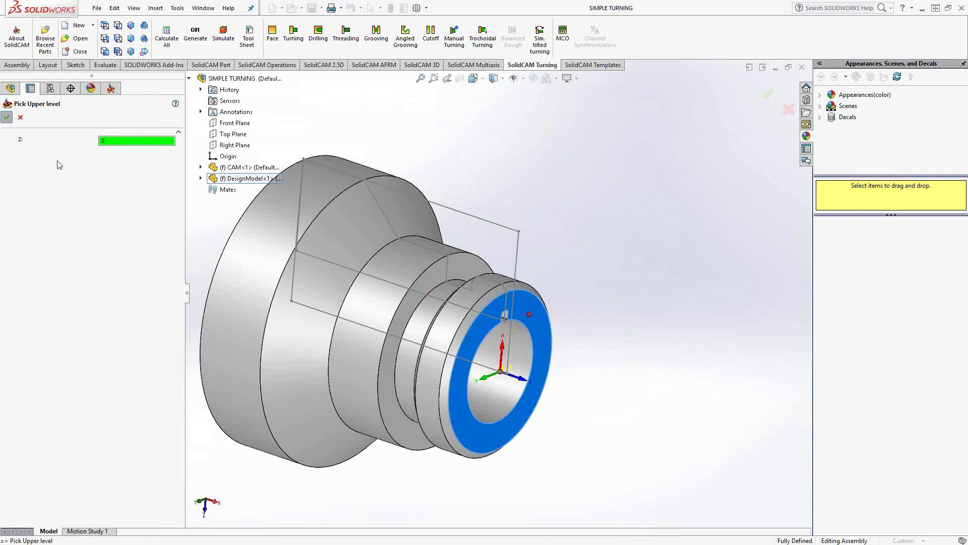
left_click(6, 117)
left_click(216, 223)
scroll(246, 261, "down", 3)
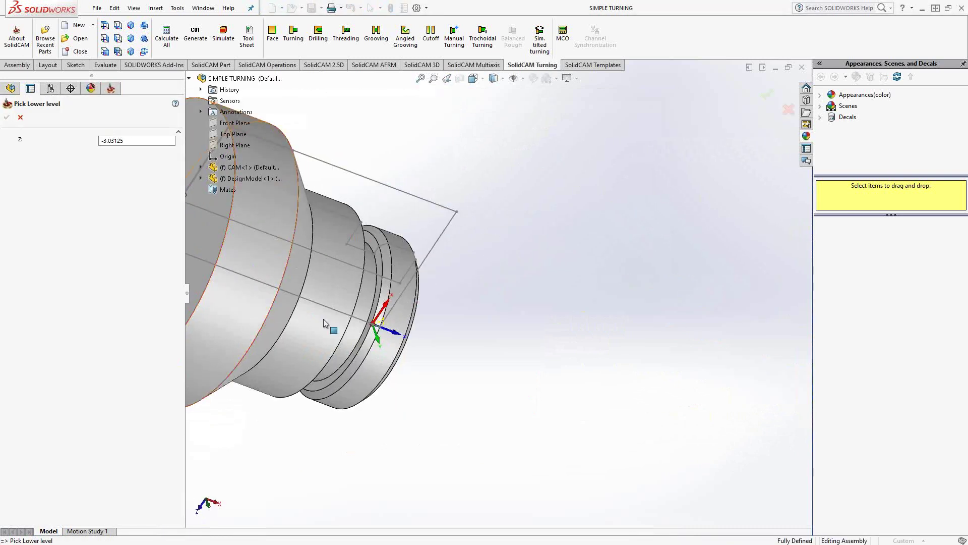
left_click(222, 252)
right_click(234, 292)
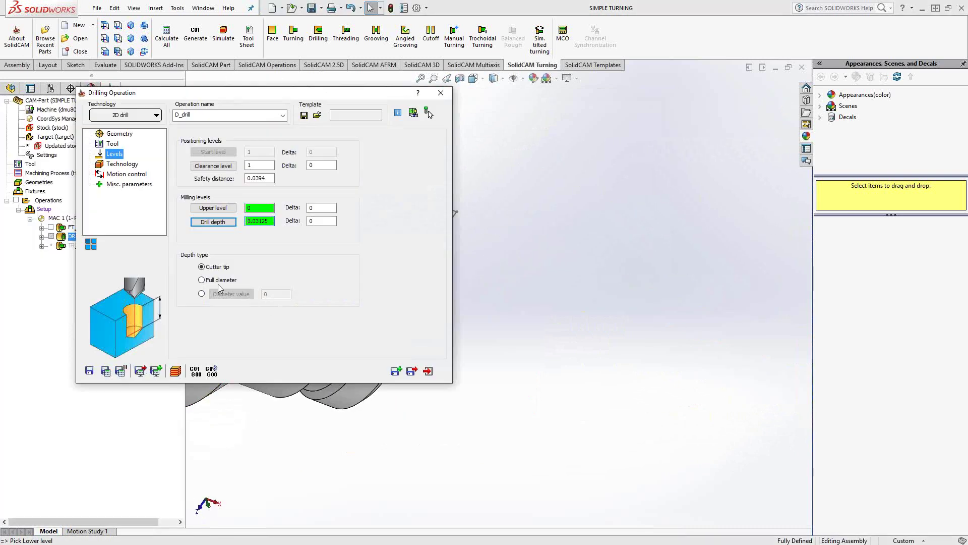
left_click(202, 279)
Set the drill cycle type to CYCLE83, and save and calculate the milling drilling operation.
left_click(110, 166)
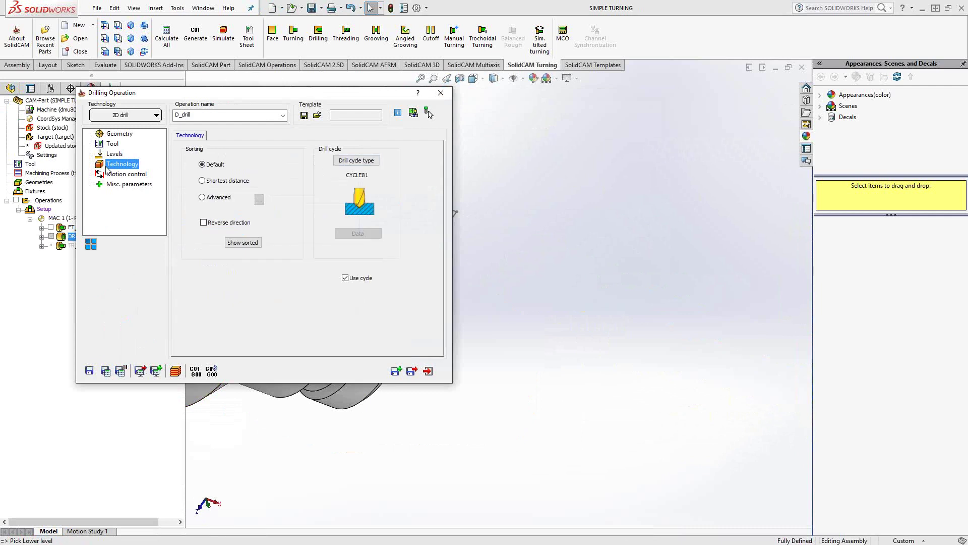
left_click(356, 160)
left_click(267, 185)
left_click(105, 372)
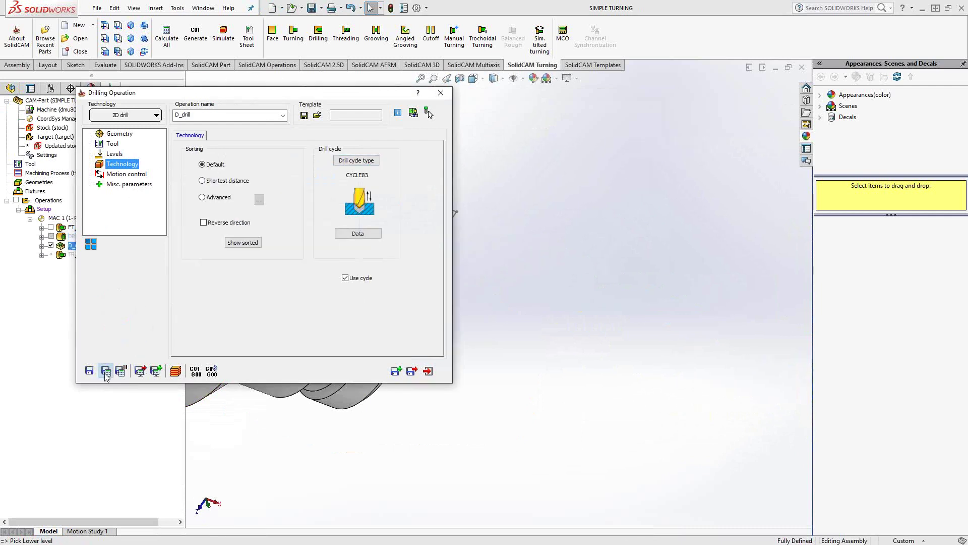
Run the SolidVerify simulation of the D_drill operation, viewing the stock from its front face.
left_click(176, 371)
left_click(130, 189)
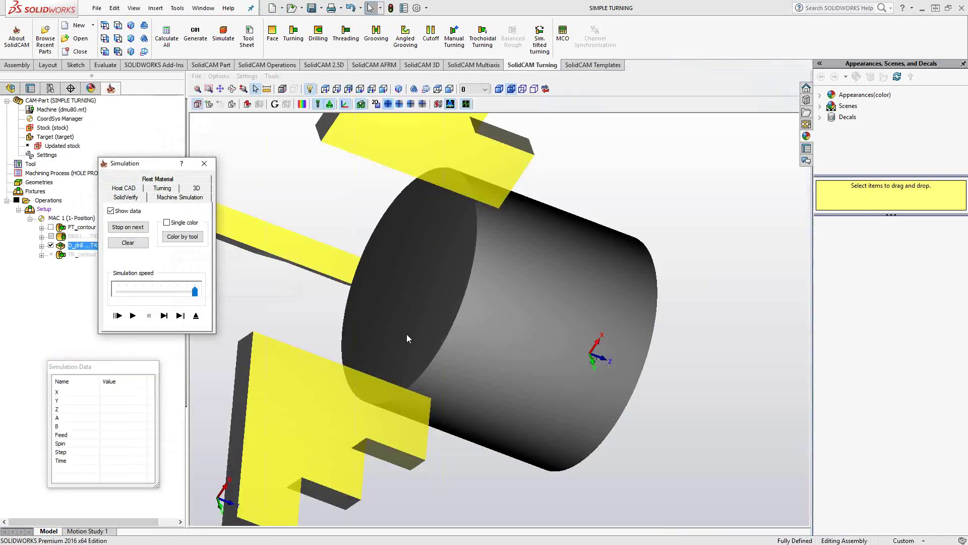
left_click_drag(510, 334, 467, 282)
key("Escape")
scroll(563, 331, "down", 3)
scroll(563, 330, "up", 3)
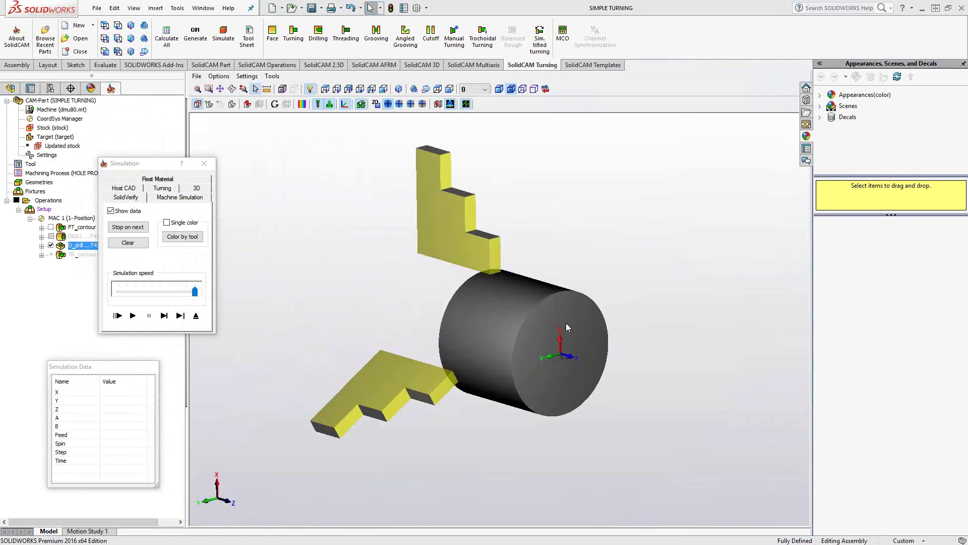
left_click(133, 315)
middle_click_drag(488, 422, 510, 405)
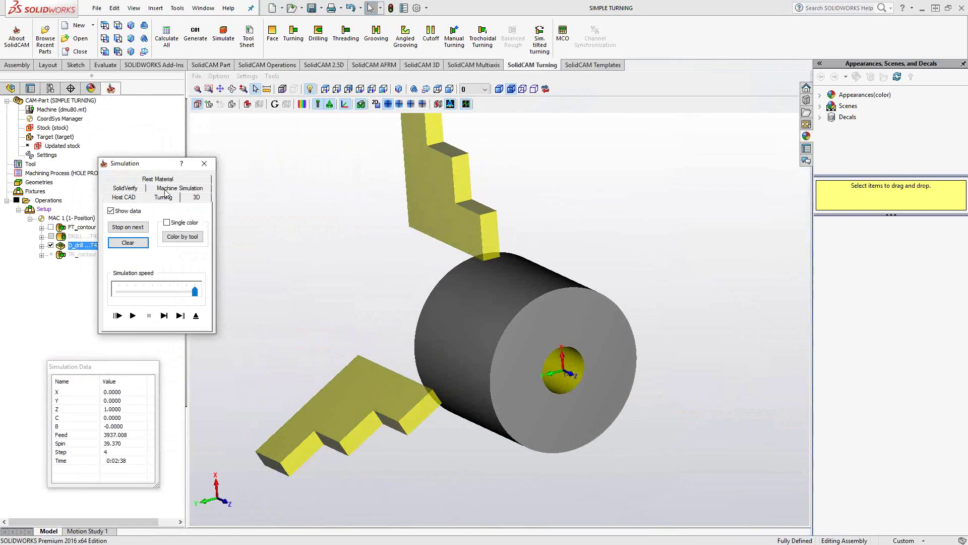
Run the Turning simulation of D_drill with material display, and close the simulation and the operation.
left_click(163, 188)
scroll(520, 261, "up", 2)
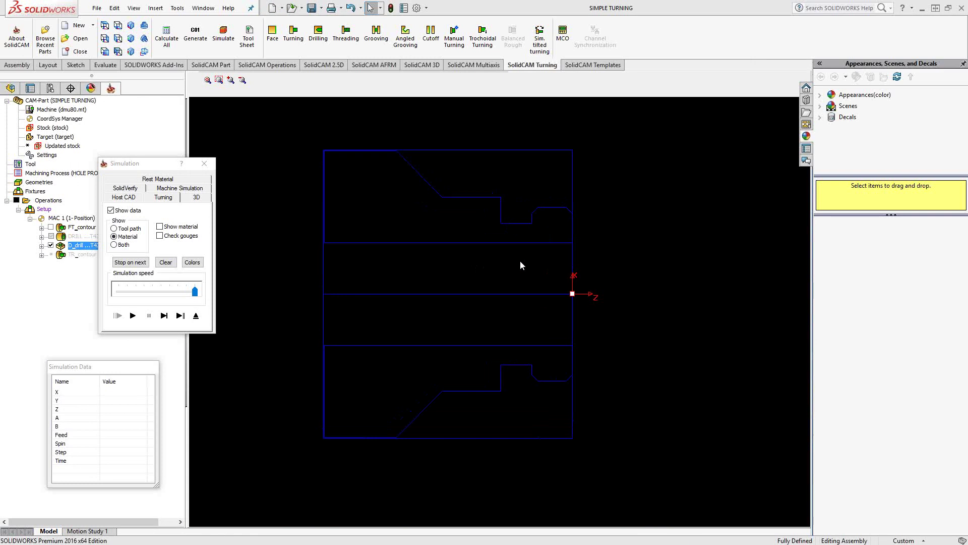
middle_click_drag(519, 260, 479, 275)
left_click(163, 315)
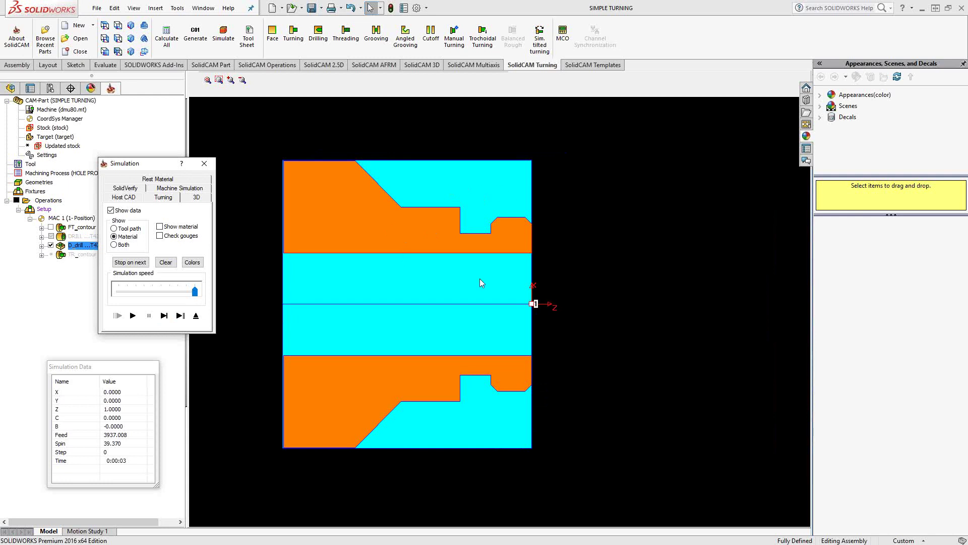
left_click(133, 316)
left_click(196, 316)
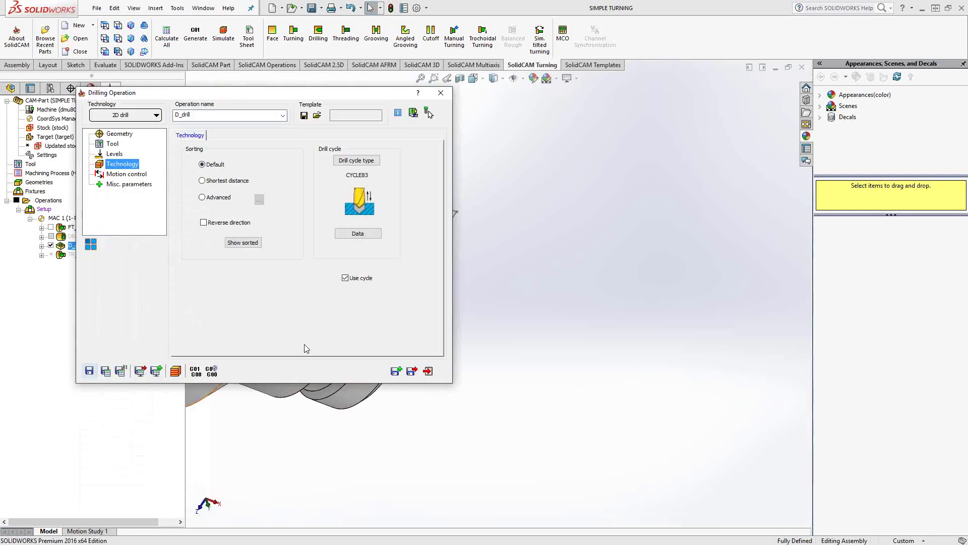
left_click(441, 94)
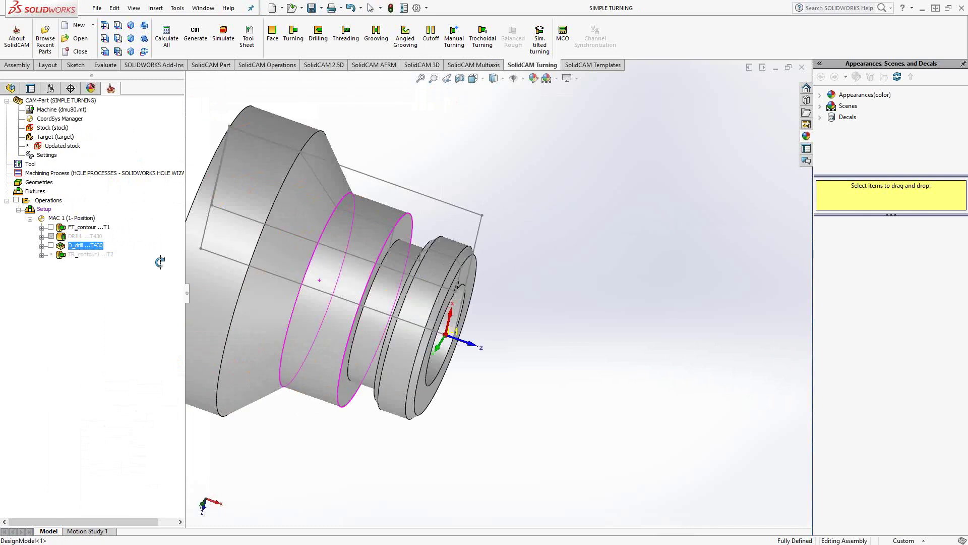
Unsuppress the TR_contour1 turning operation and show its contour1 geometry on the model.
scroll(433, 283, "down", 4)
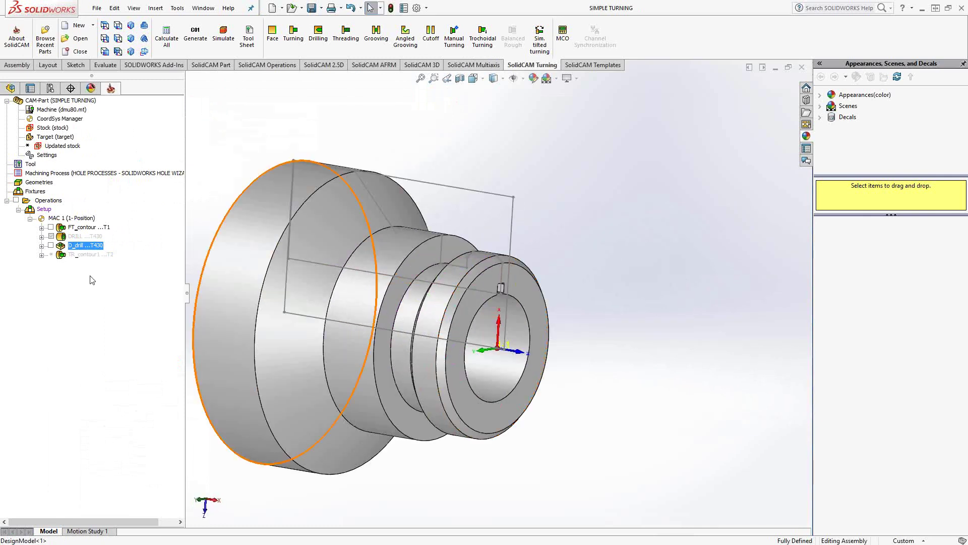
right_click(80, 255)
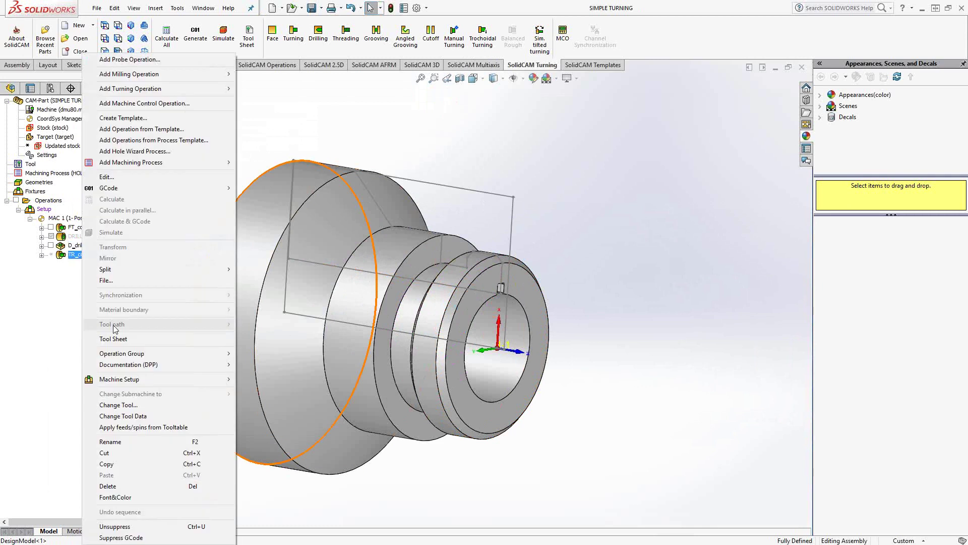
left_click(117, 527)
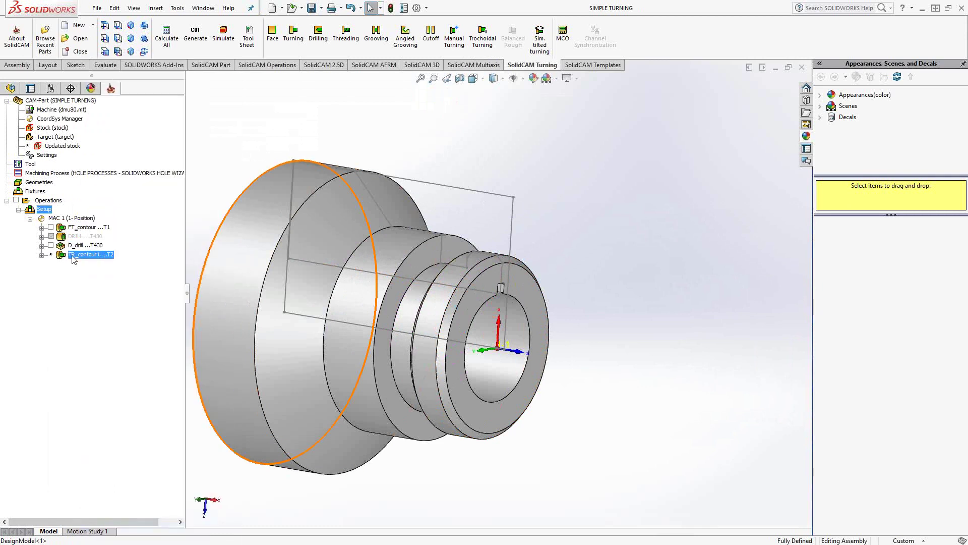
left_click(42, 255)
right_click(69, 265)
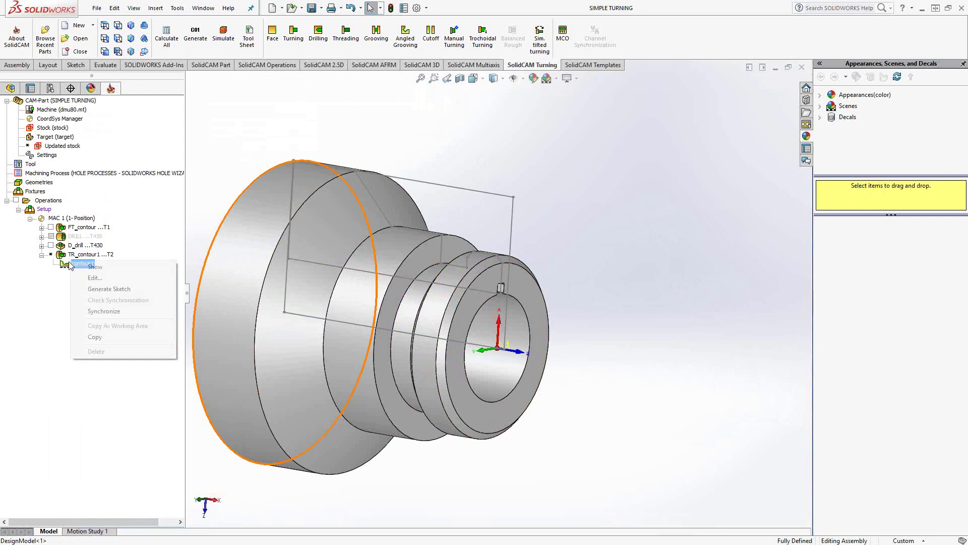
left_click(95, 266)
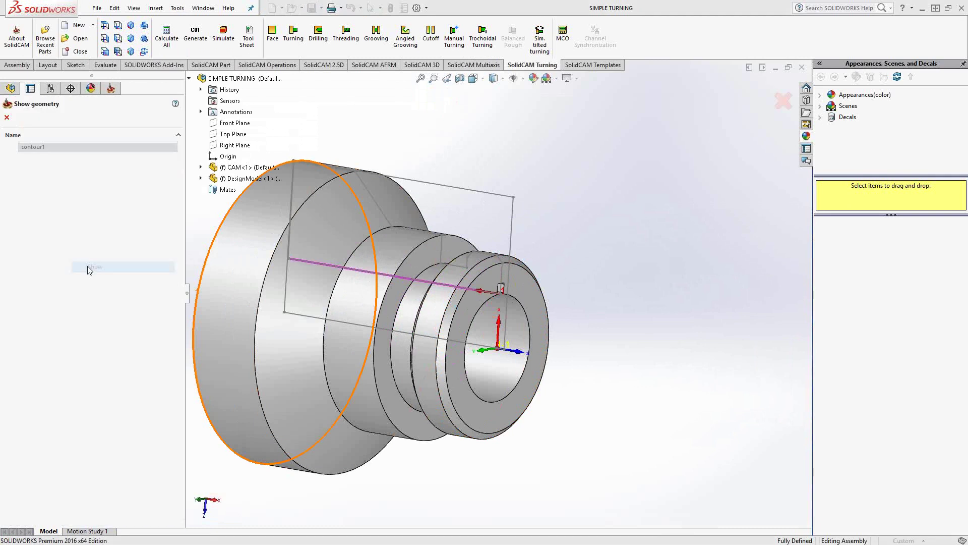
left_click(7, 117)
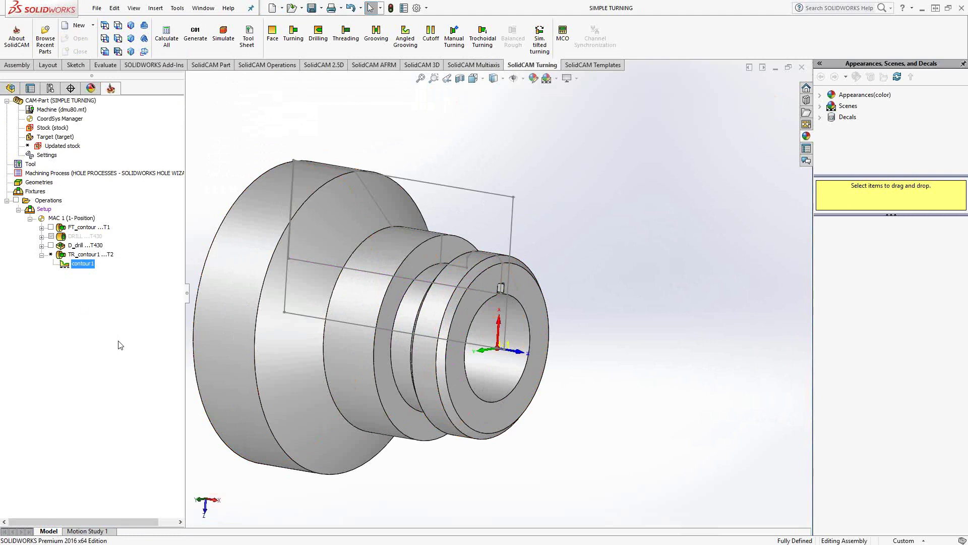
Synchronize and calculate the TR_contour1 operation and inspect its tool path inside the bore.
right_click(85, 255)
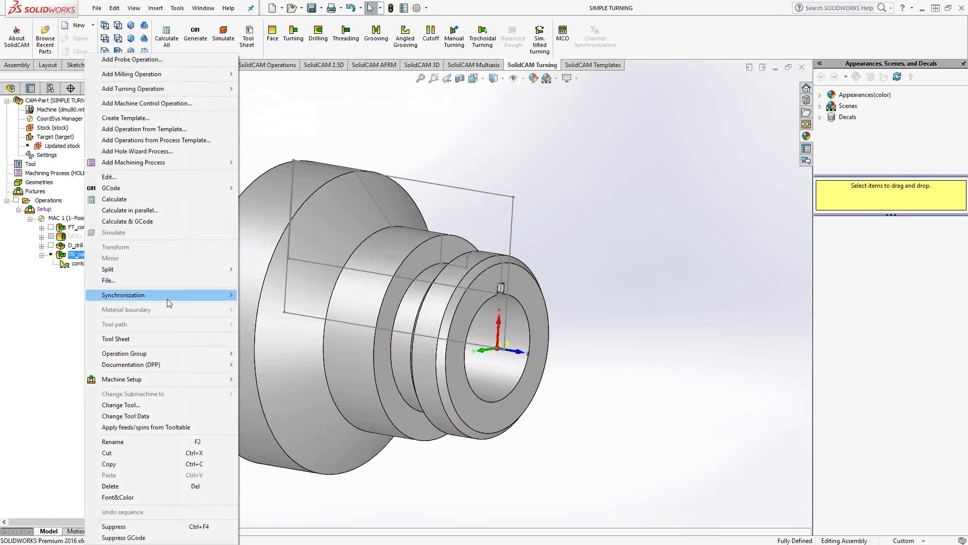
mouse_move(168, 296)
left_click(258, 317)
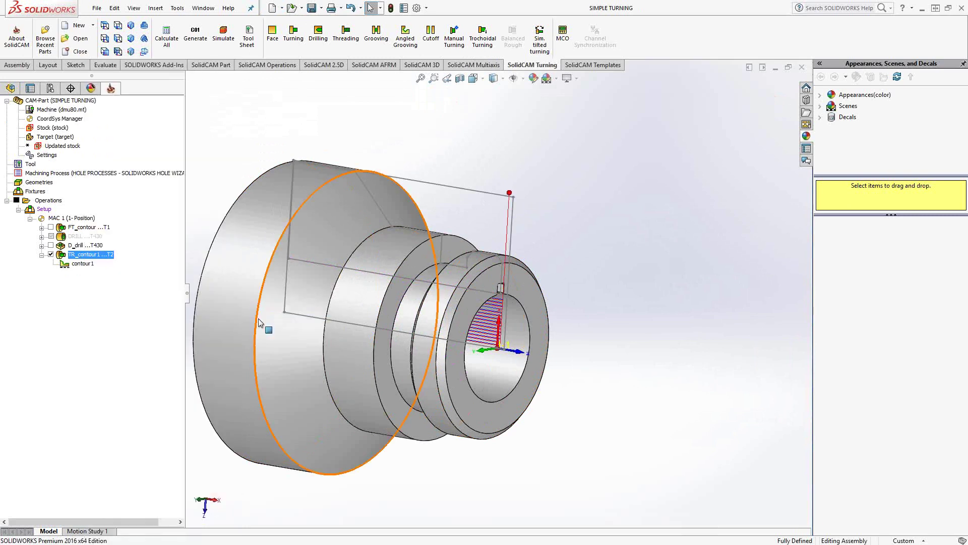
scroll(506, 352, "down", 5)
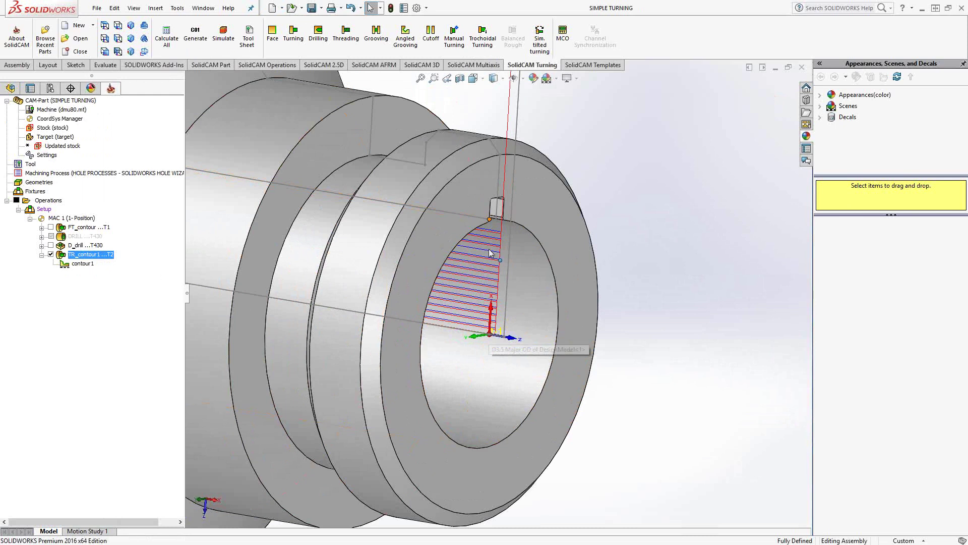
Run the Turning simulation of the TR_contour1 operation, then exit it and hide the operation's tool path.
left_click(41, 255)
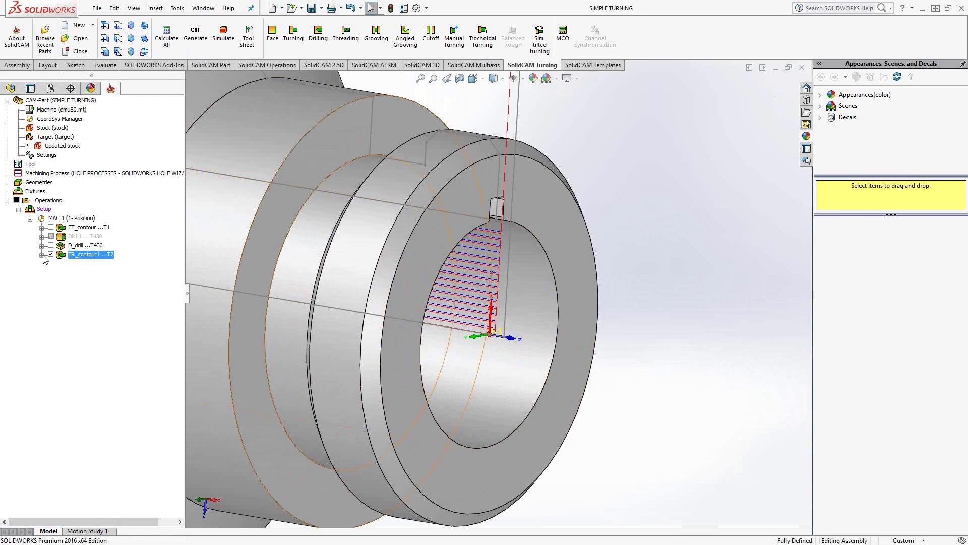
right_click(78, 258)
left_click(110, 231)
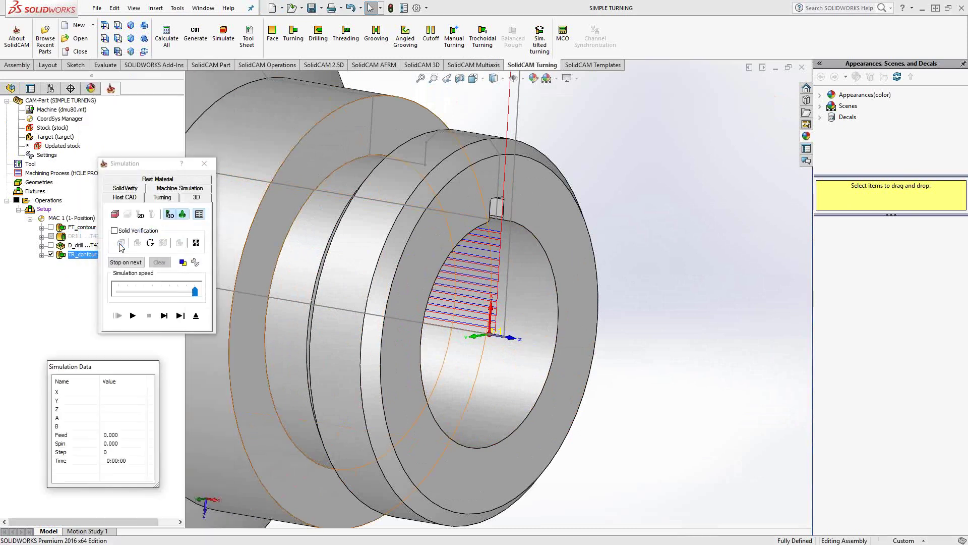
left_click(162, 197)
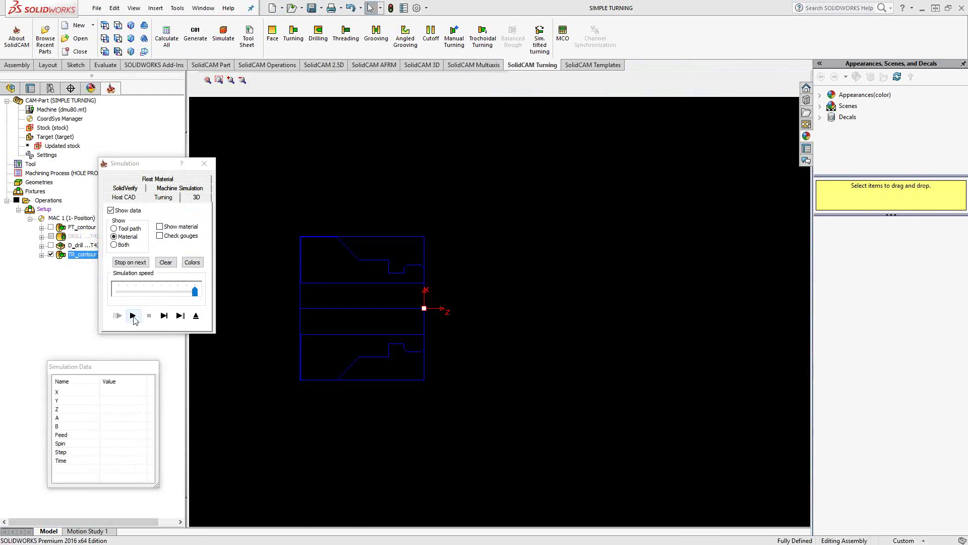
left_click(133, 316)
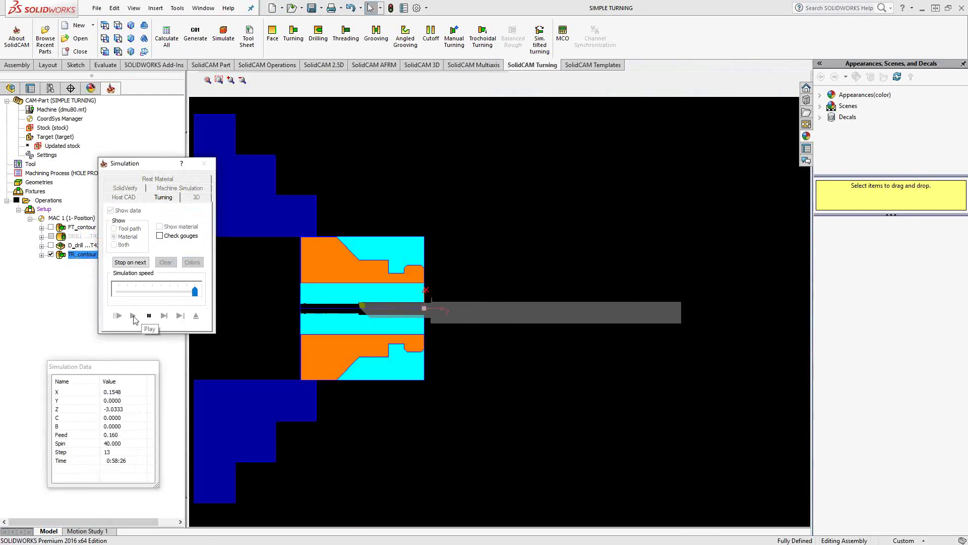
left_click(195, 315)
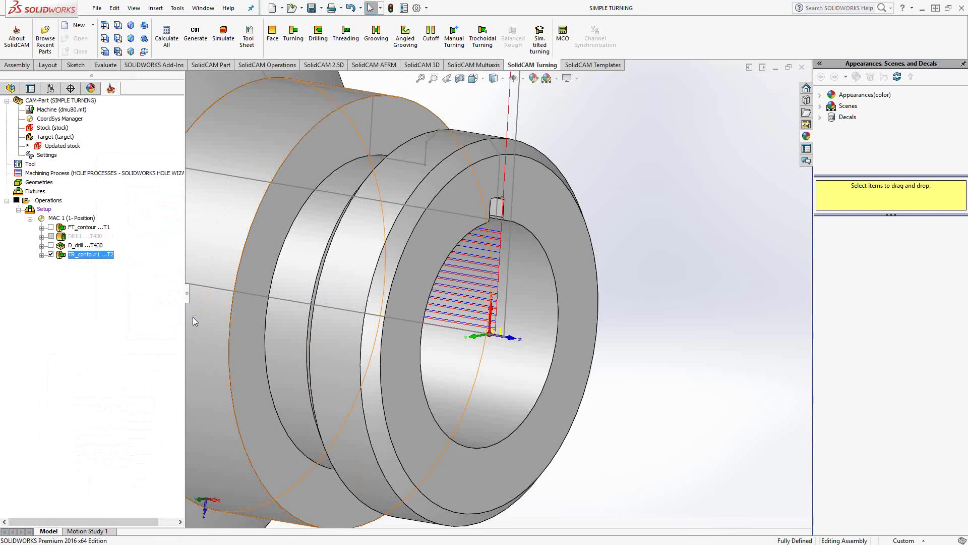
left_click(50, 254)
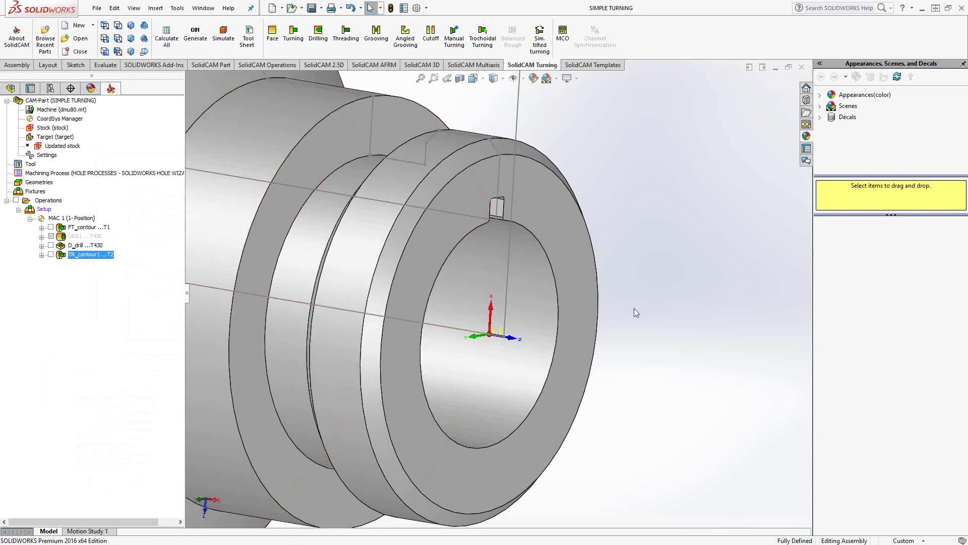
Enable Update material boundary in the D_drill operation's miscellaneous parameters, then save and calculate the operation and close it.
scroll(634, 309, "up", 5)
mouse_move(564, 260)
middle_mouse_down()
mouse_move(543, 261)
mouse_move(572, 273)
middle_mouse_up()
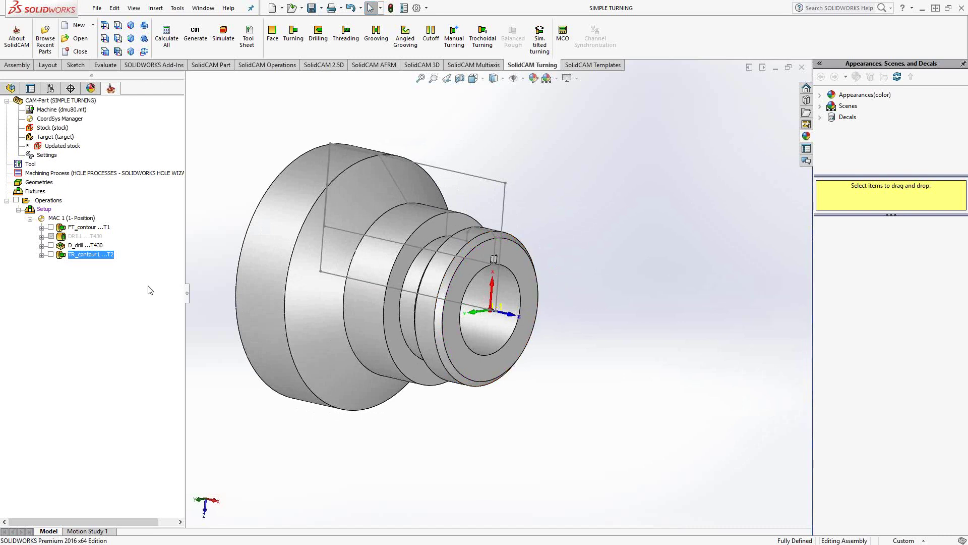
double_click(82, 246)
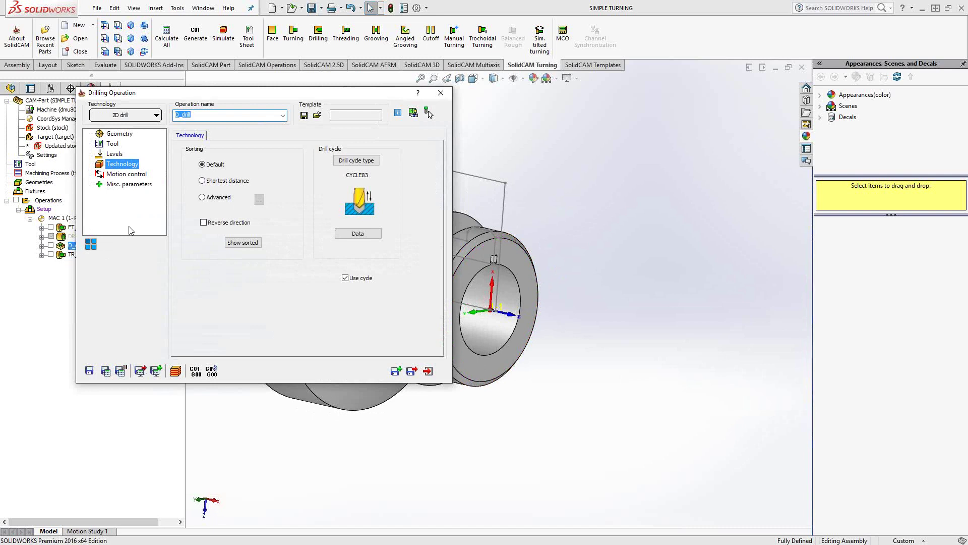
left_click(127, 184)
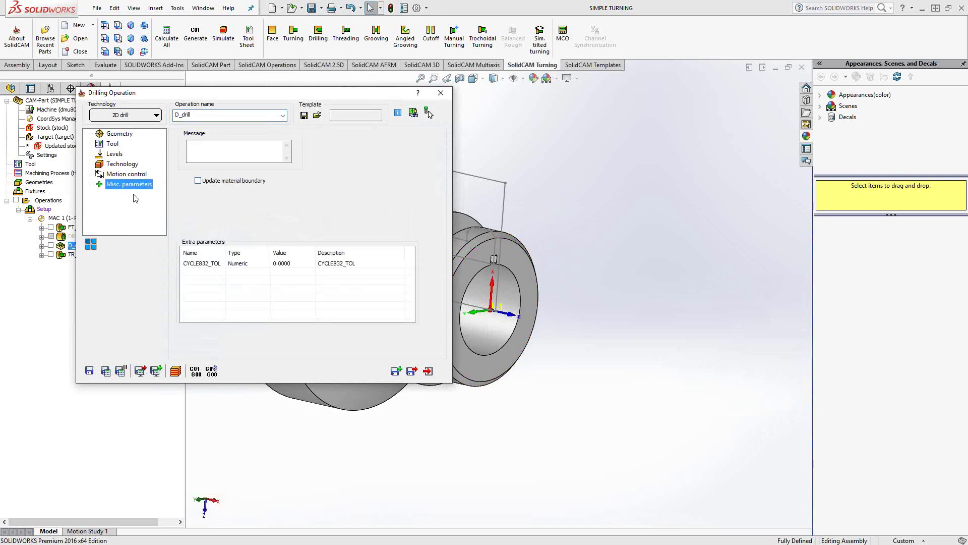
left_click(198, 181)
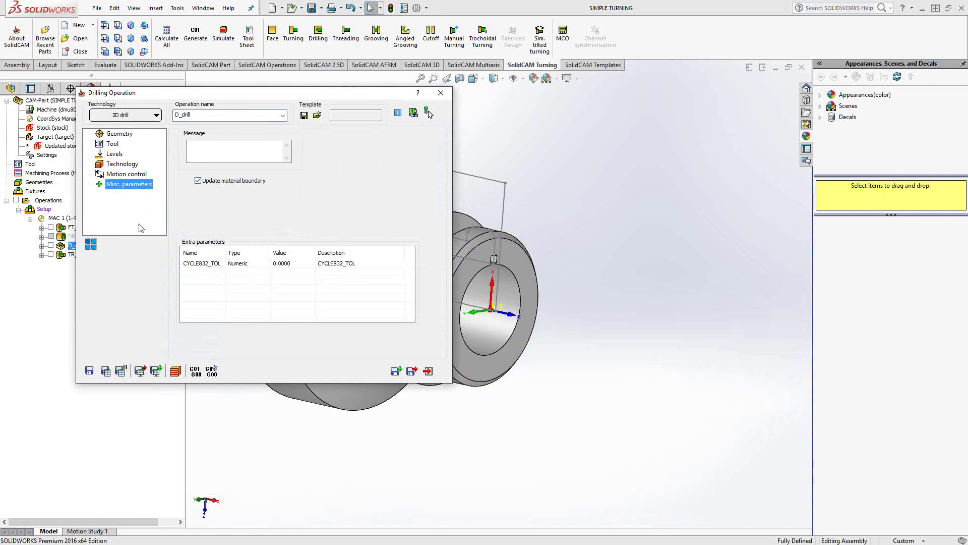
left_click(106, 372)
left_click(417, 233)
left_click(441, 92)
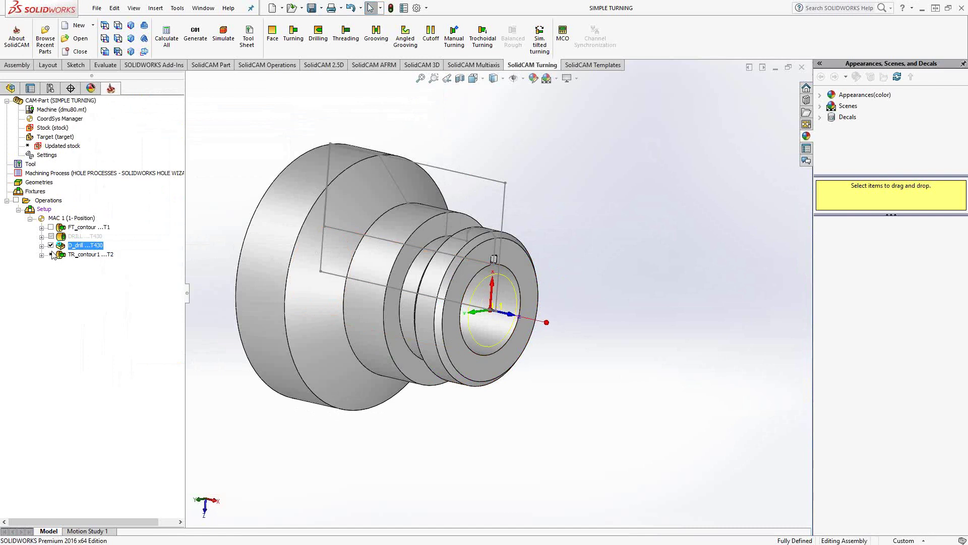
Synchronize and calculate the TR_contour1 operation again and inspect its tool path at the bore wall.
right_click(79, 258)
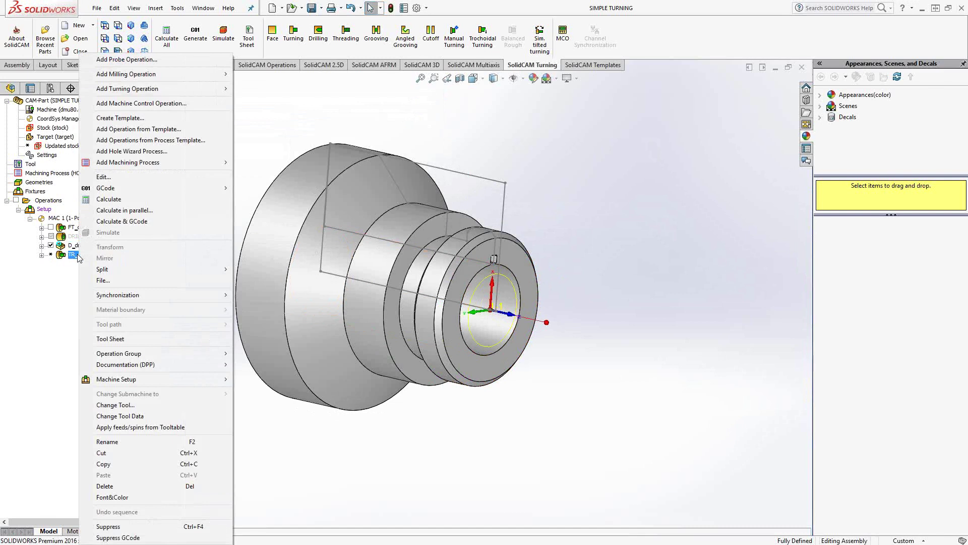
mouse_move(127, 295)
left_click(252, 318)
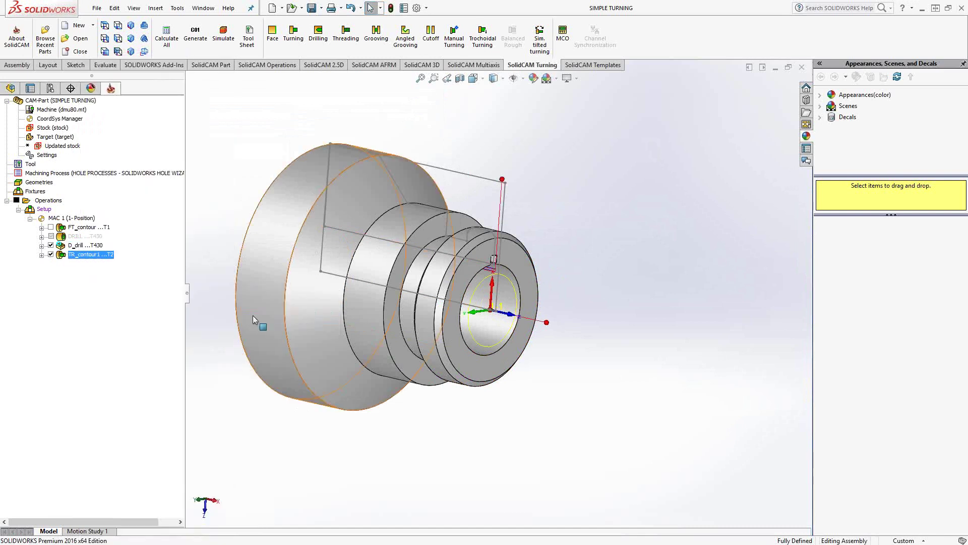
scroll(499, 275, "down", 5)
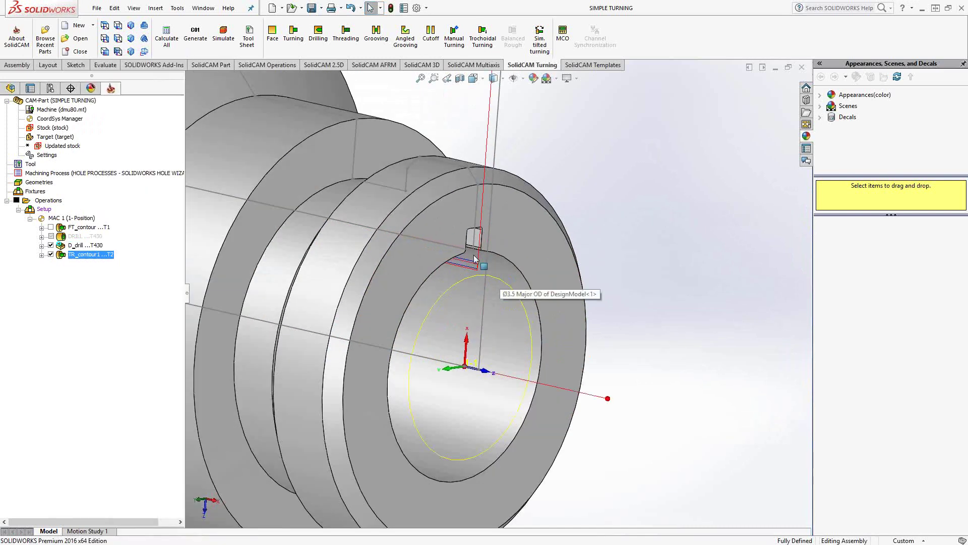
Simulate the recalculated TR_contour1 operation in Turning mode with material display, and exit the simulation.
right_click(81, 256)
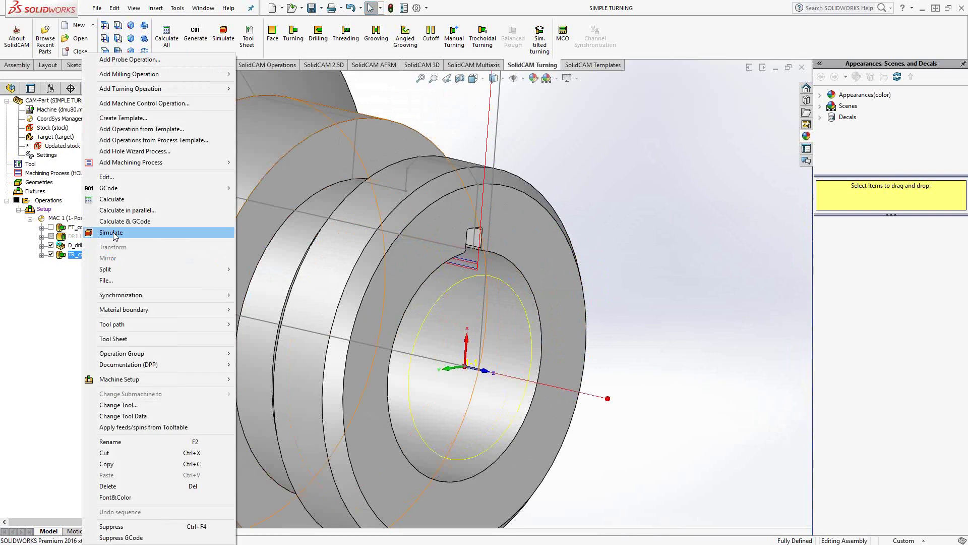
left_click(111, 232)
left_click(164, 198)
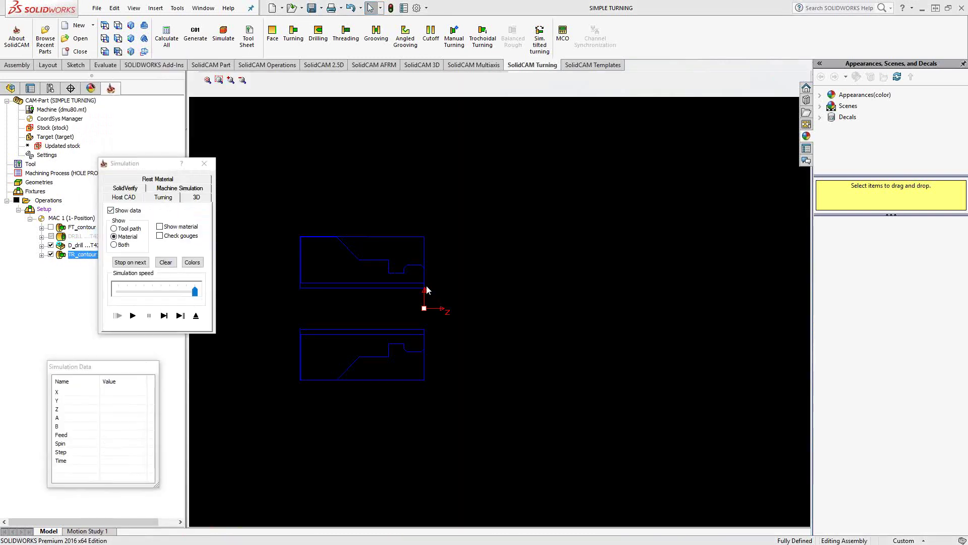
left_click(164, 316)
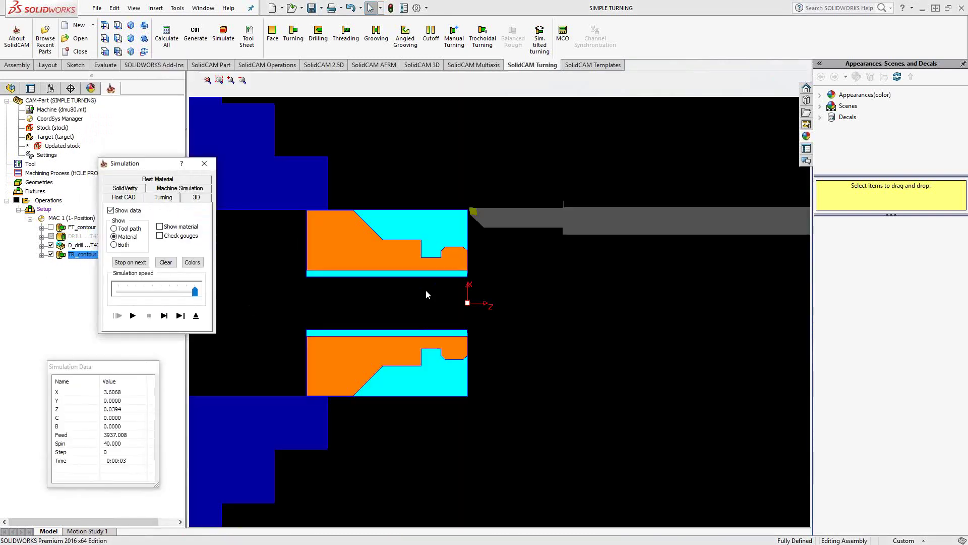
left_click(133, 316)
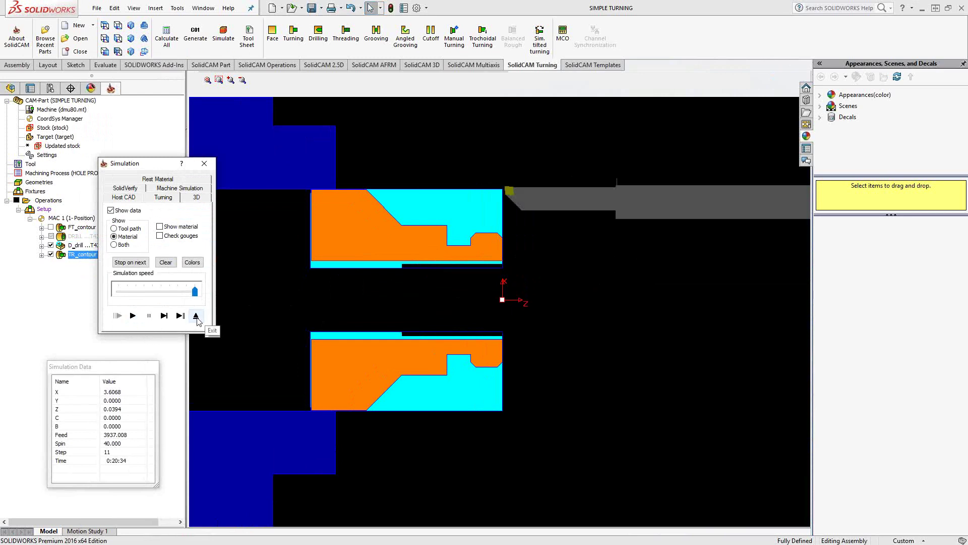
left_click(196, 318)
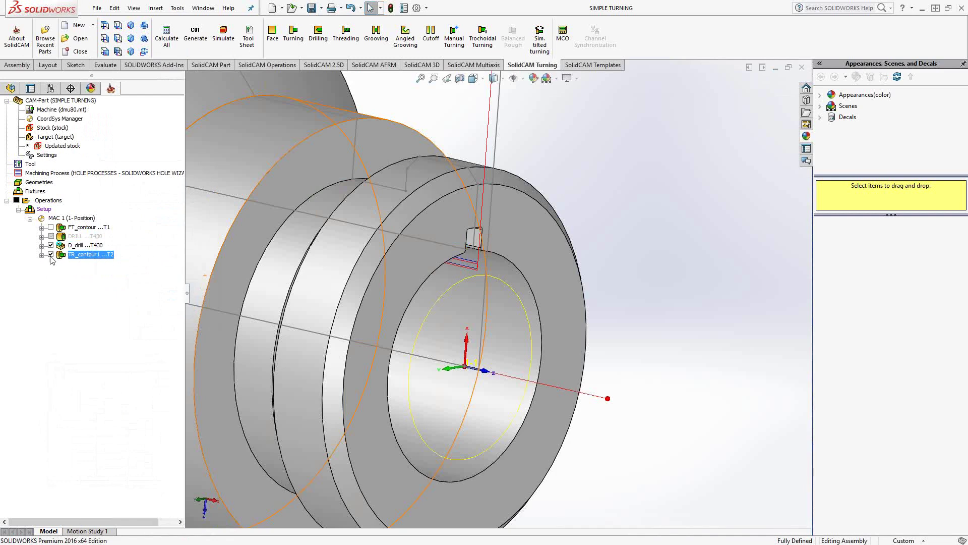
Review the Update material boundary option in the D_drill operation, close it and view the whole part without tool paths.
double_click(73, 246)
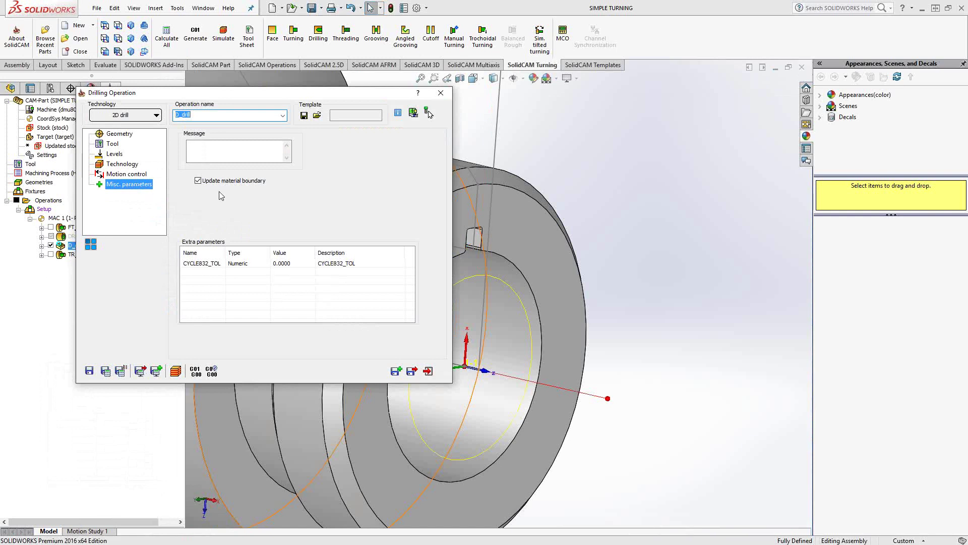
left_click(441, 93)
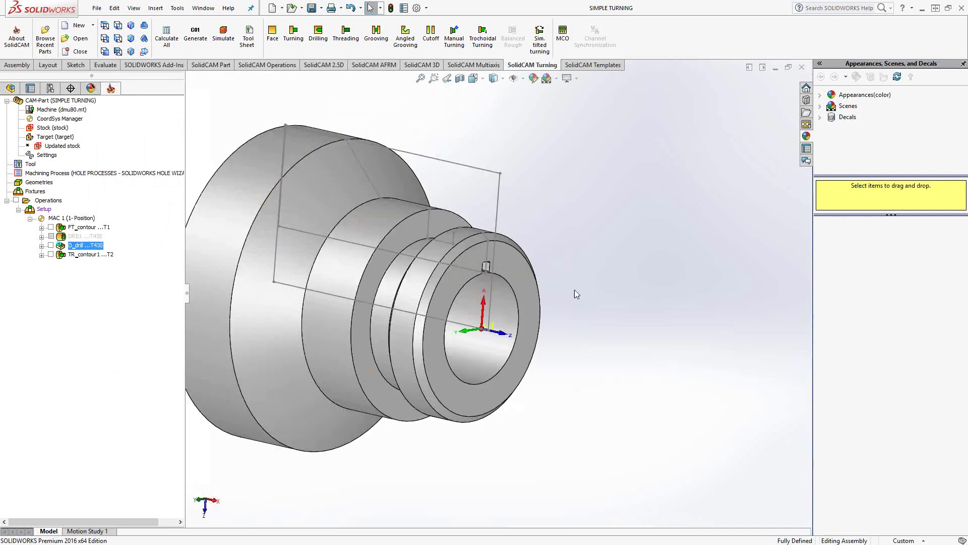
scroll(577, 294, "up", 3)
middle_click_drag(555, 300, 510, 323)
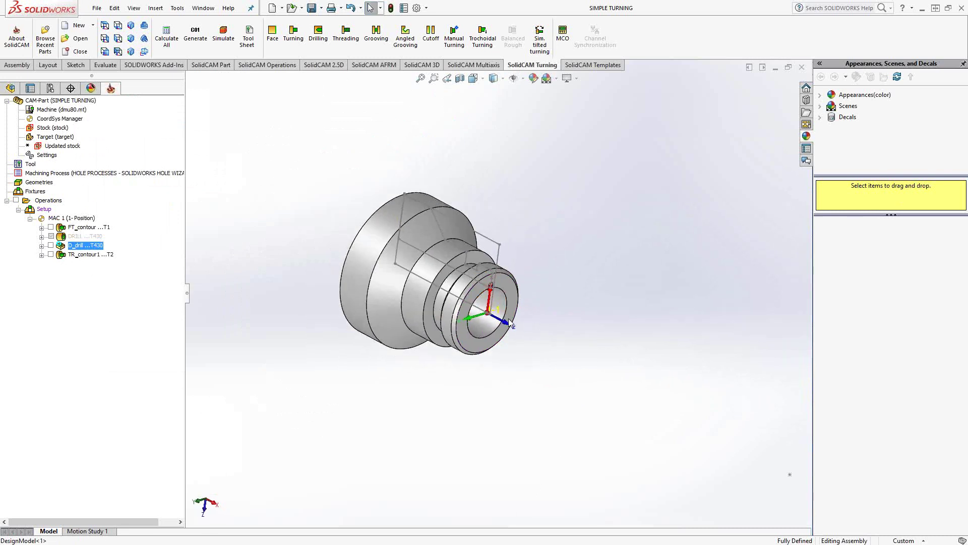
scroll(455, 311, "down", 5)
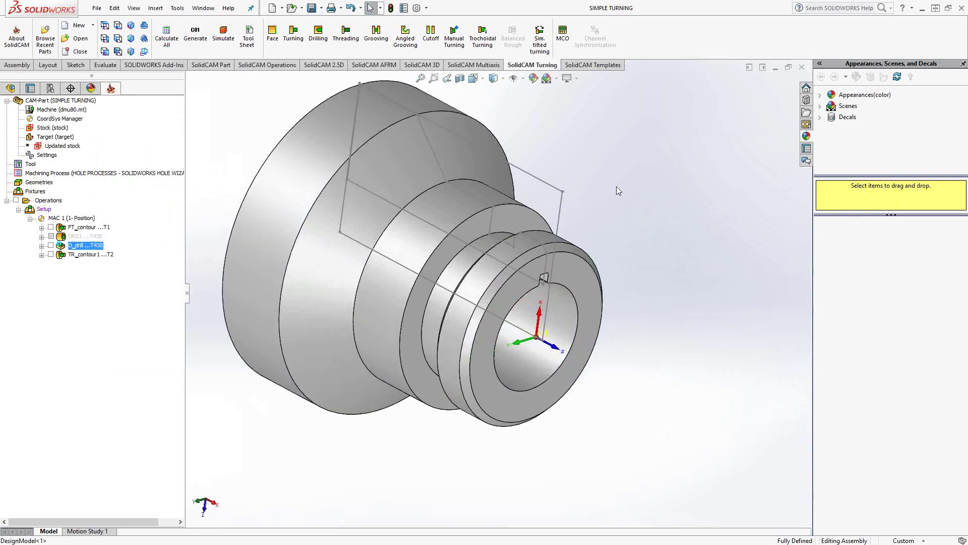